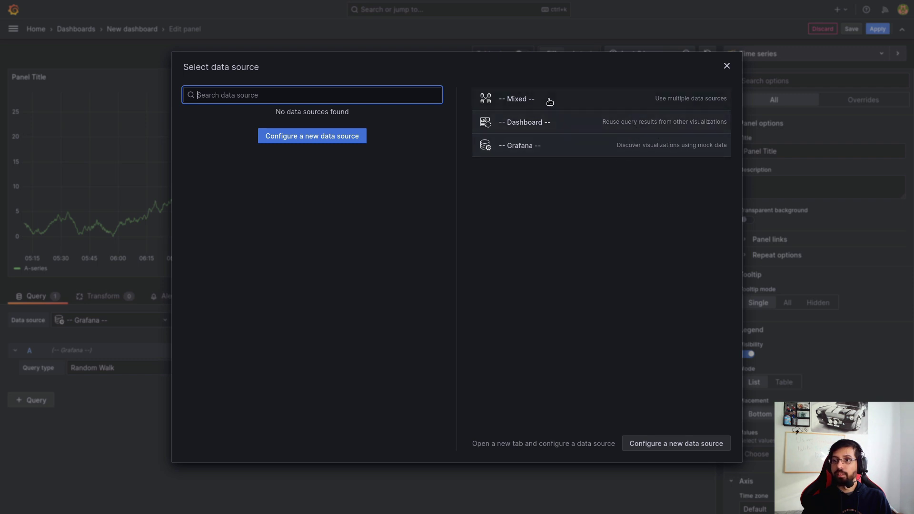
Keep the built-in Grafana data source, review the query types, and discard the trial panel.
left_click(581, 156)
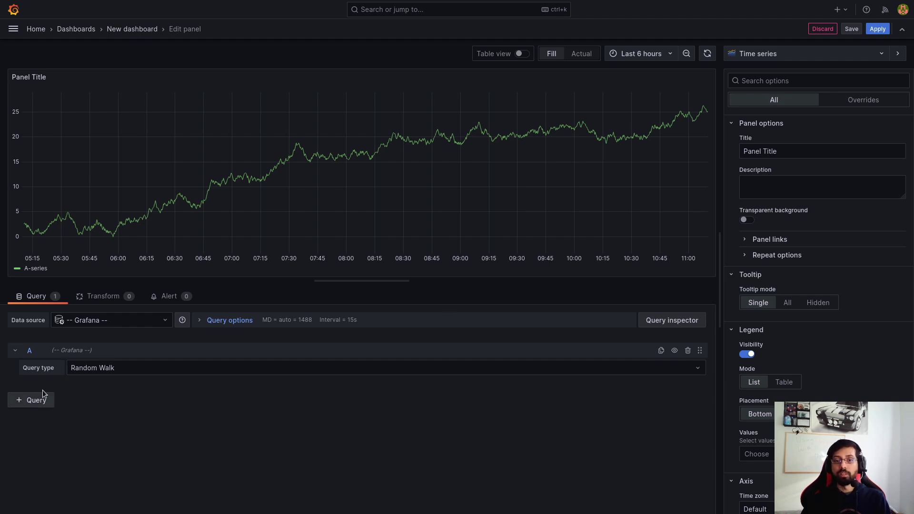
left_click(240, 368)
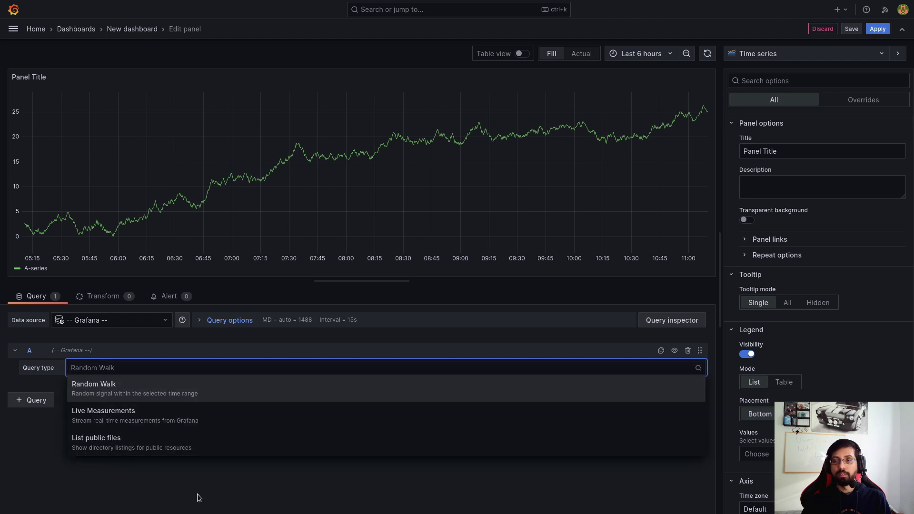
left_click(229, 474)
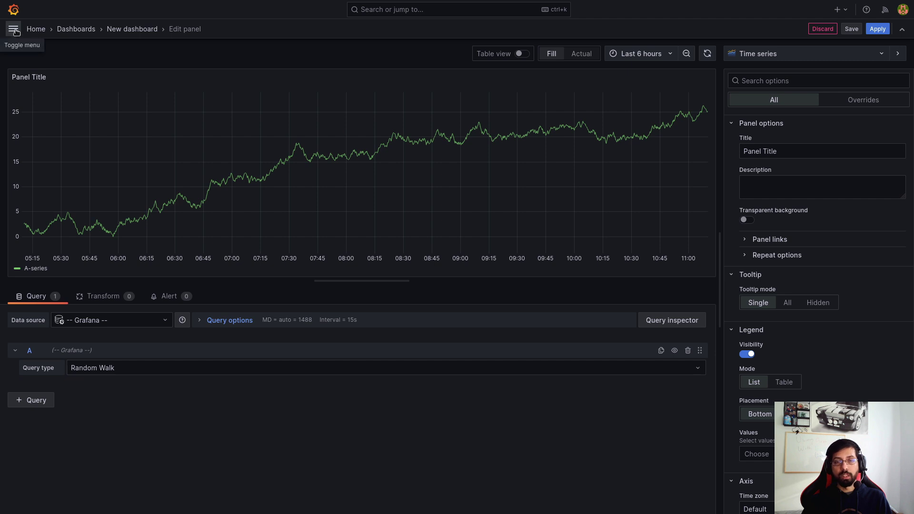
left_click(823, 31)
Confirm removing the panel and go to Administration > Plugins.
left_click(543, 119)
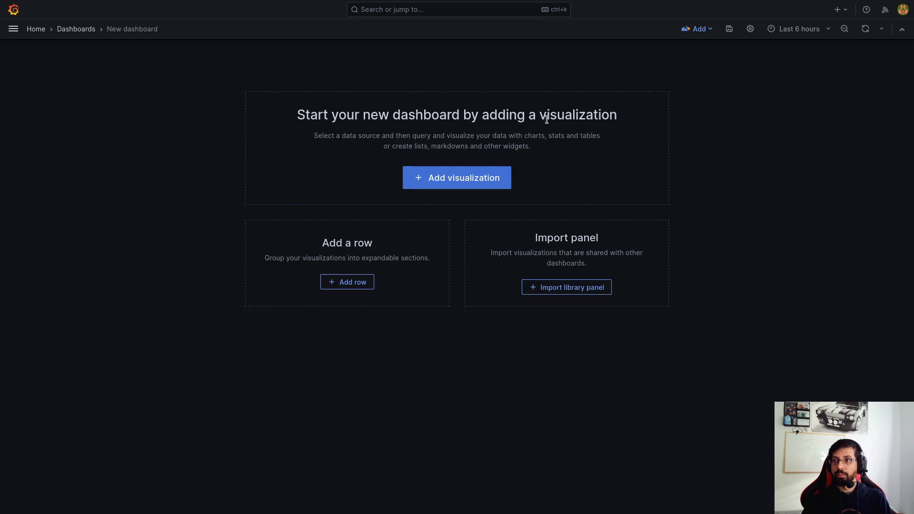
left_click(13, 29)
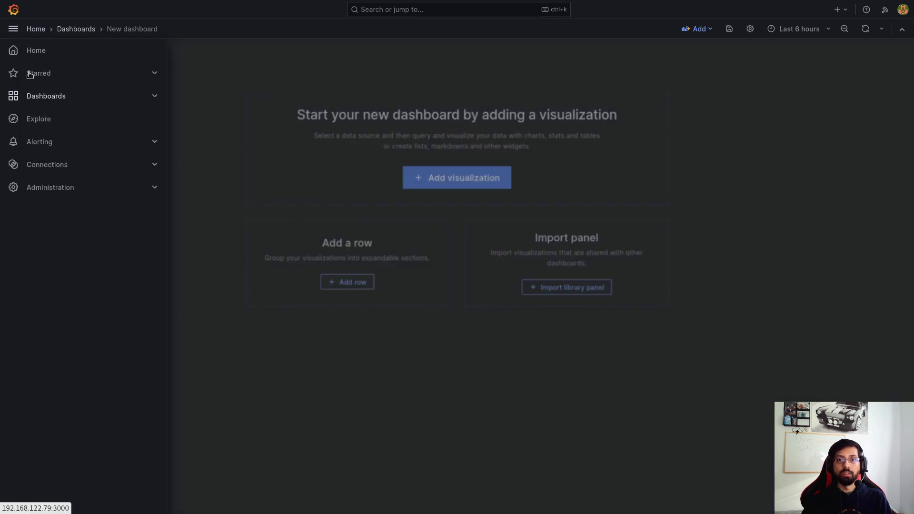
left_click(69, 187)
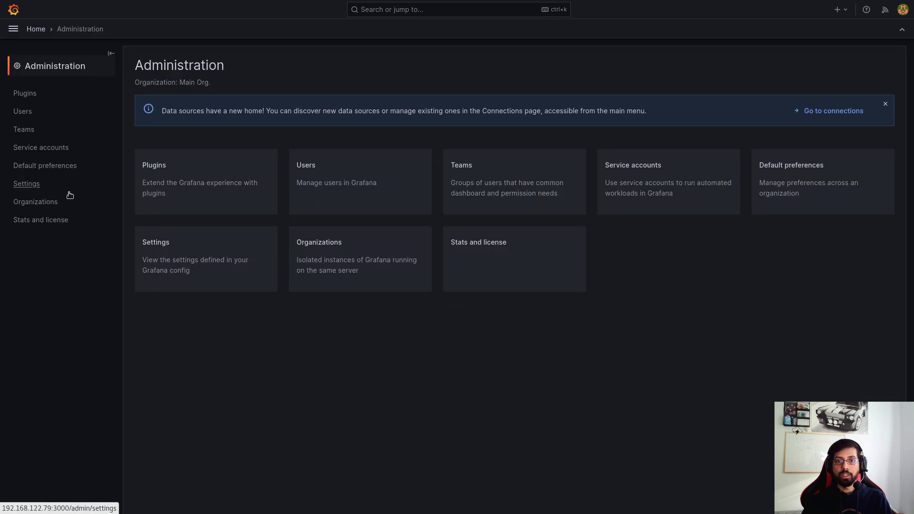
left_click(44, 95)
Filter the plugin list by 'test' and zoom the page in.
left_click(267, 113)
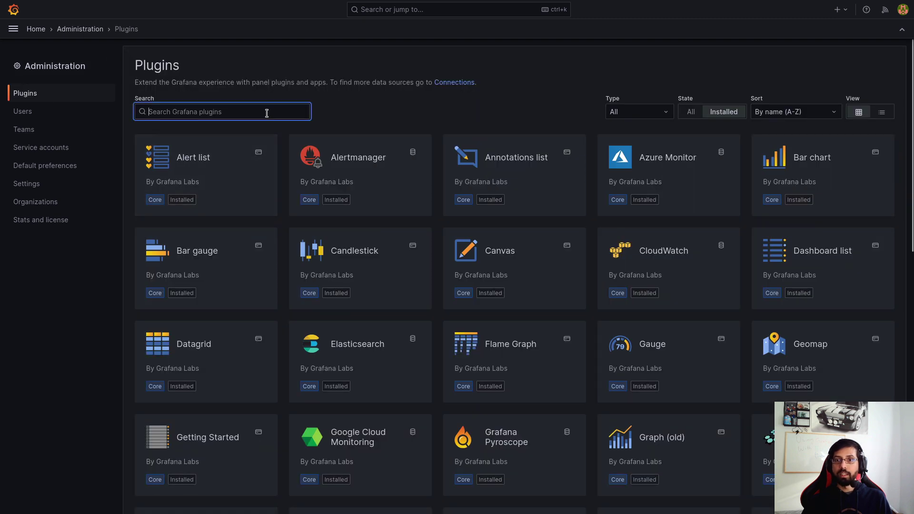
type("test")
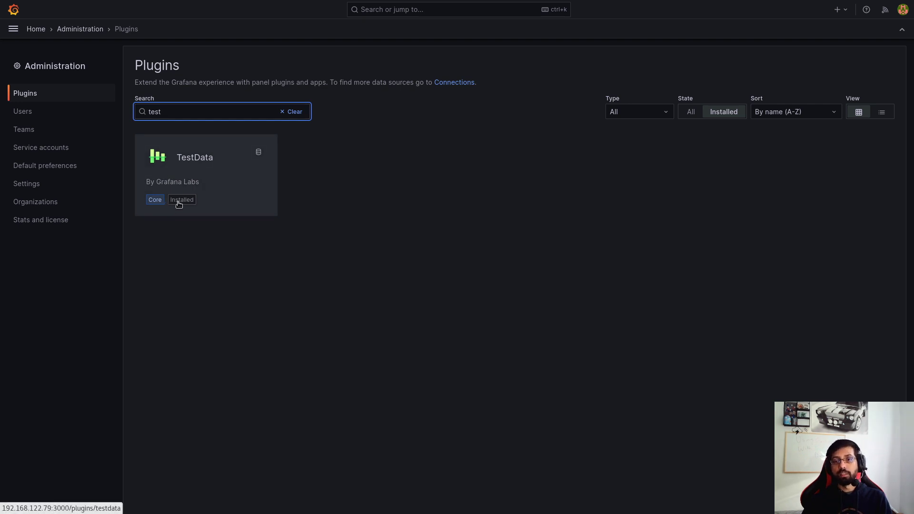
key("ctrl+plus")
key("ctrl+plus")
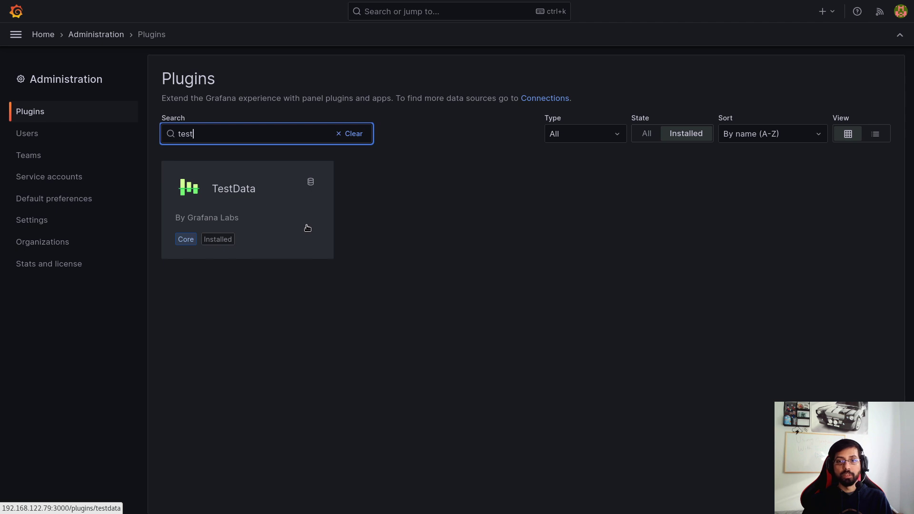
Add a new data source from the TestData plugin page and view its setup information.
left_click(227, 197)
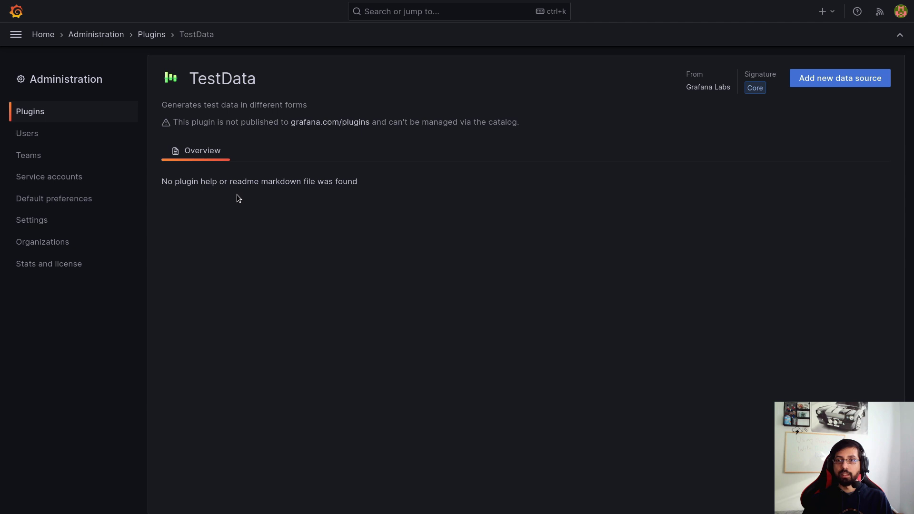
left_click(826, 85)
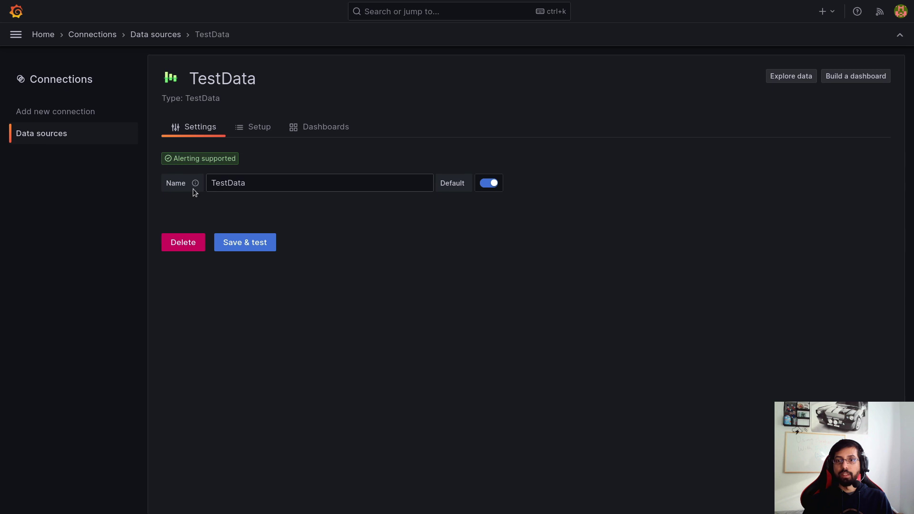
left_click(260, 128)
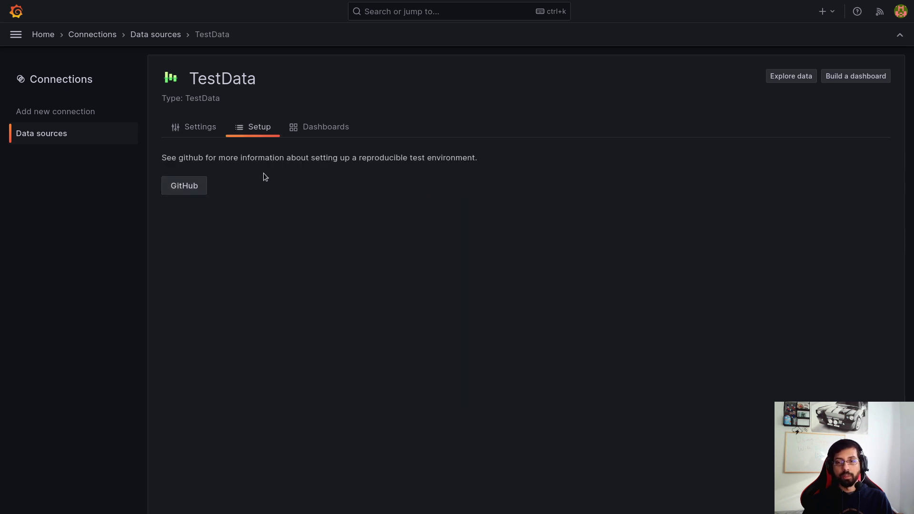
Import the bundled Simple Streaming Example dashboard, then save and test the data source.
left_click(315, 128)
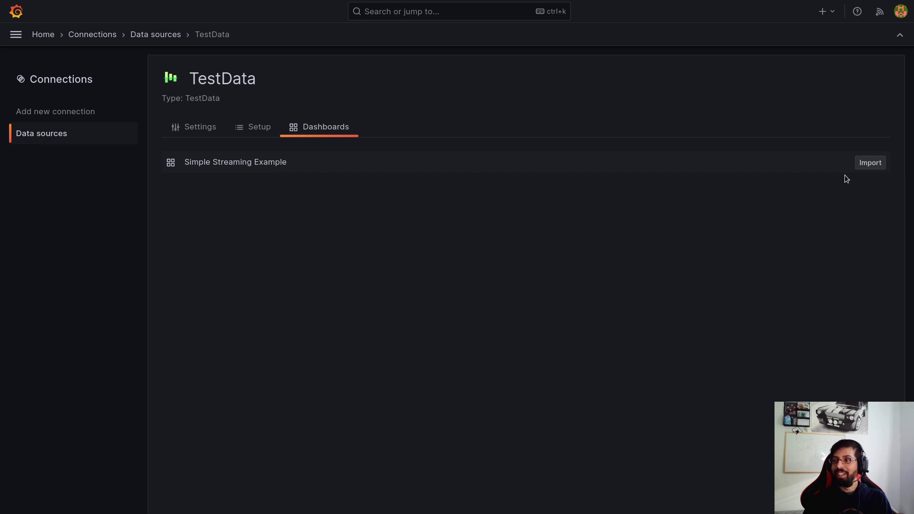
left_click(871, 163)
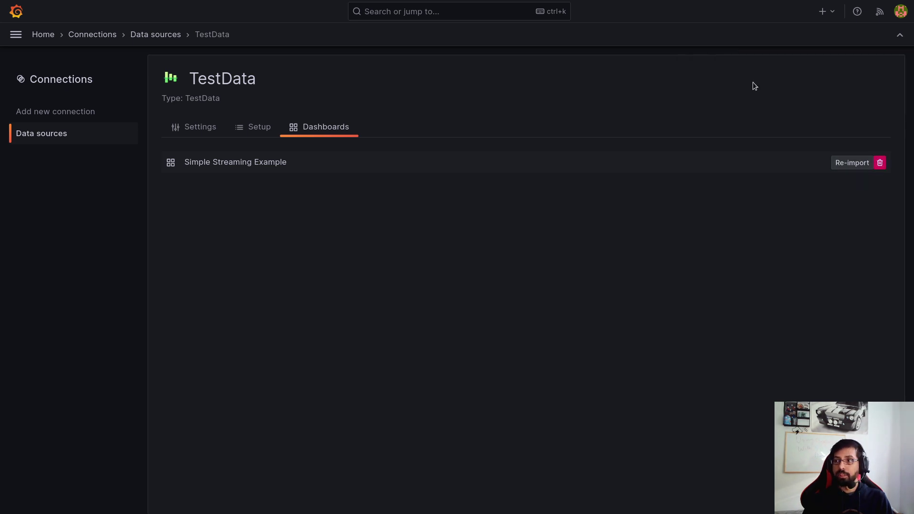
left_click(210, 129)
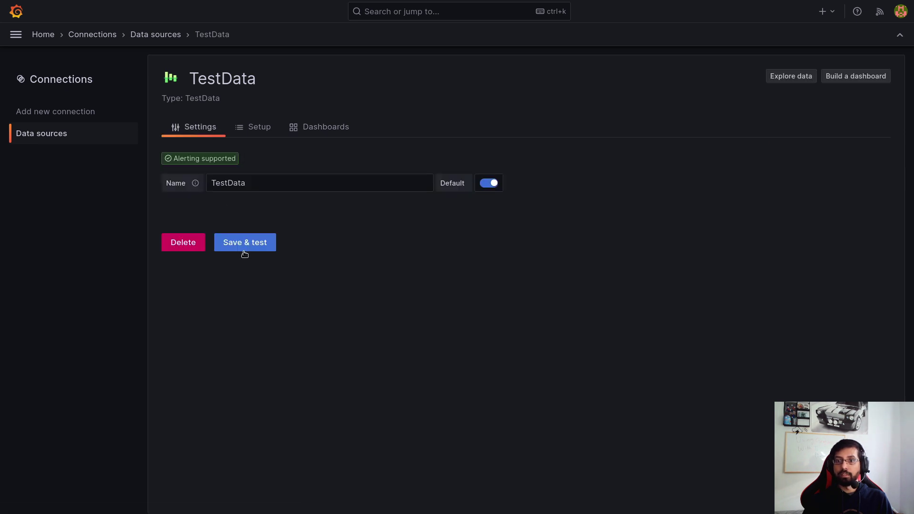
left_click(245, 240)
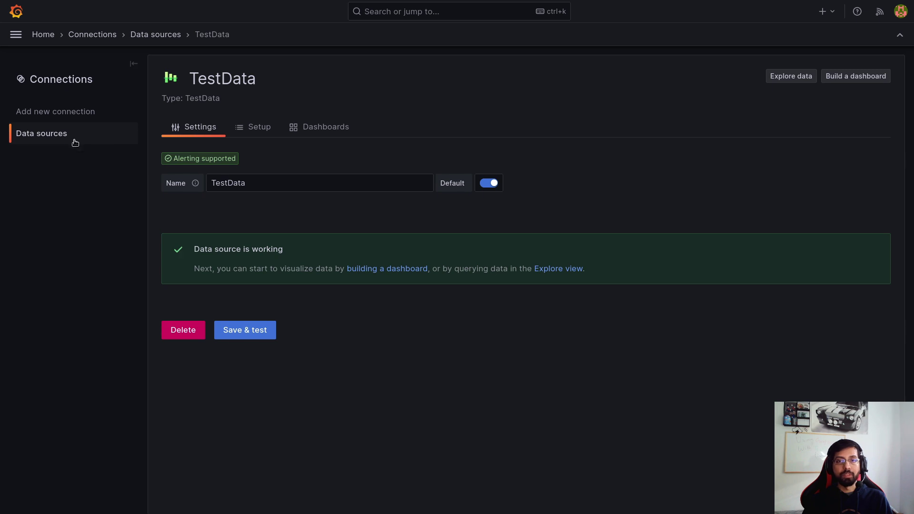
View Simple Streaming Example from Dashboards > General, then return and show the New options.
left_click(22, 37)
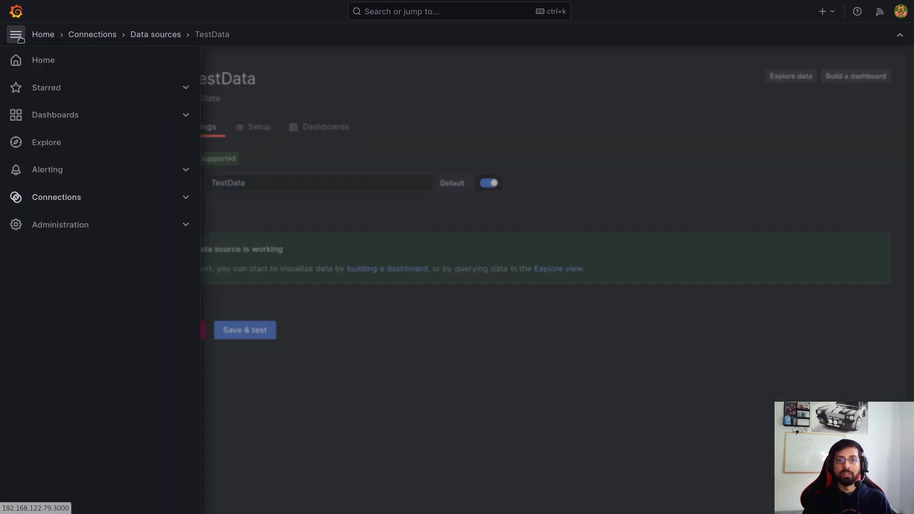
left_click(60, 117)
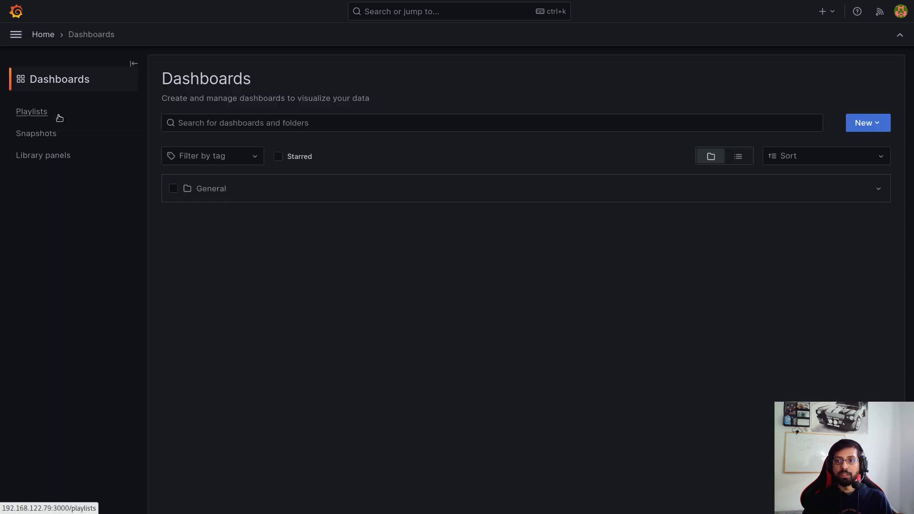
left_click(208, 190)
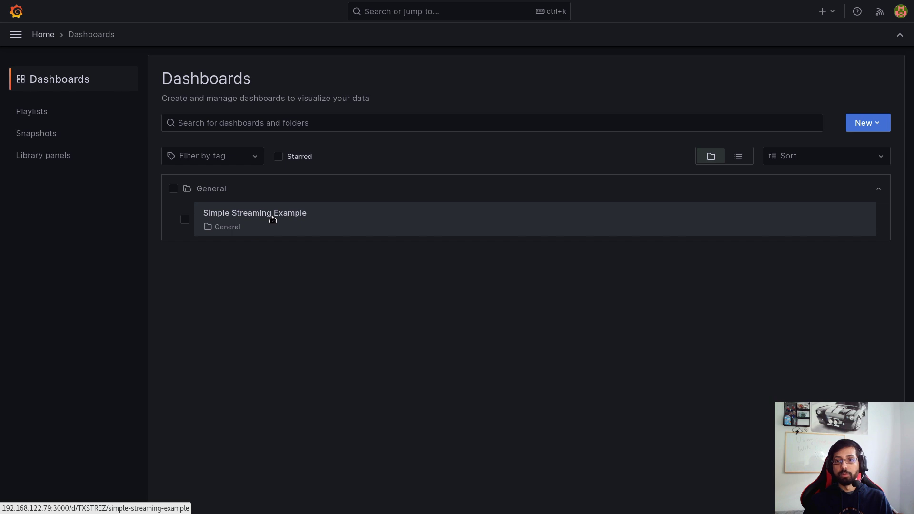
left_click(293, 218)
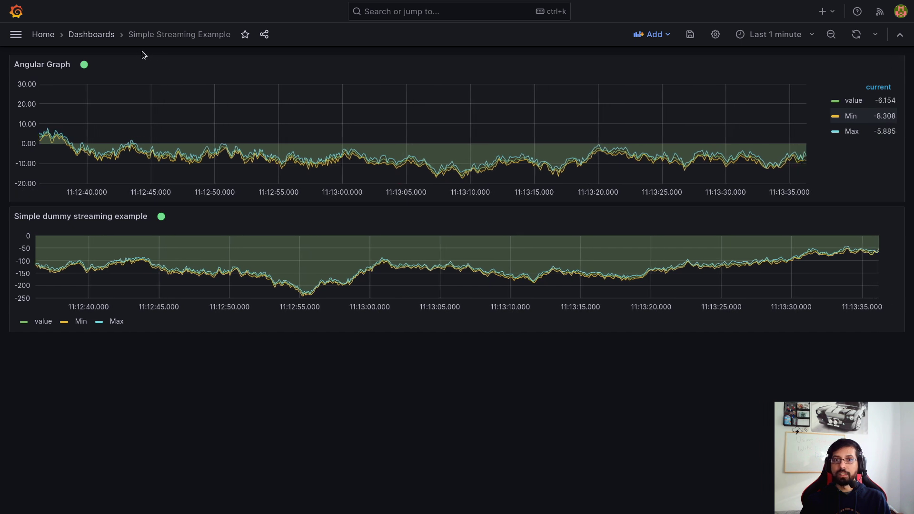
left_click(97, 36)
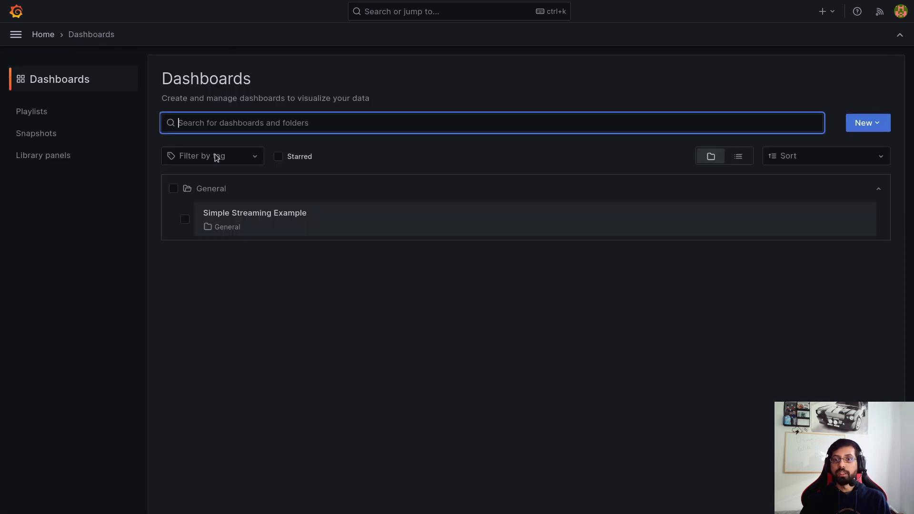
left_click(865, 122)
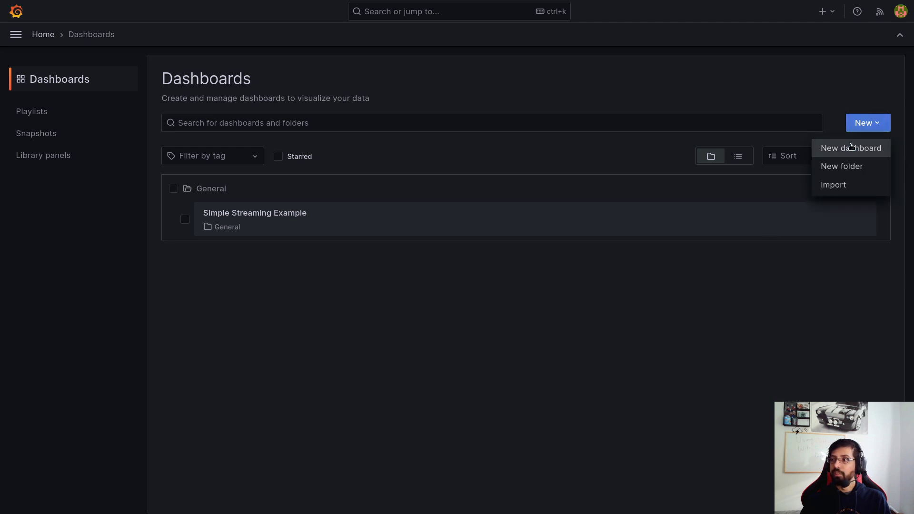
Create a new dashboard visualization using the TestData data source and review its query fields.
left_click(846, 150)
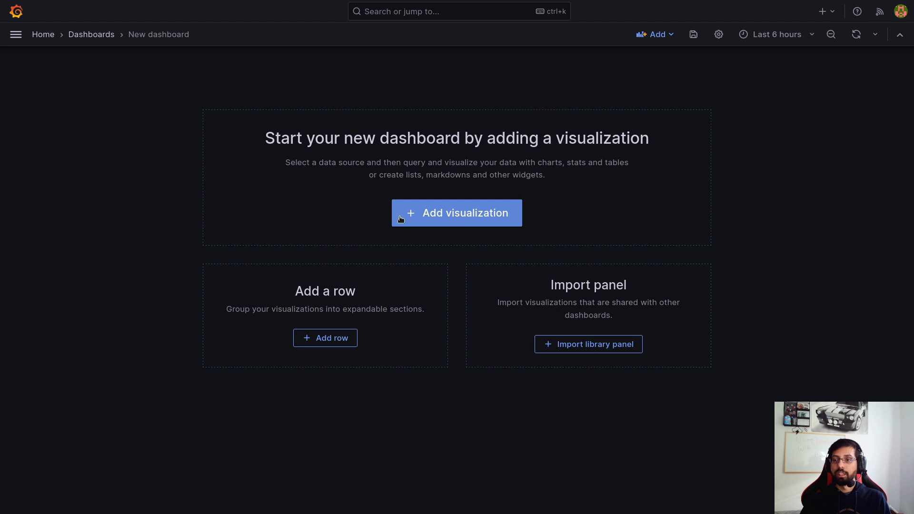
left_click(435, 219)
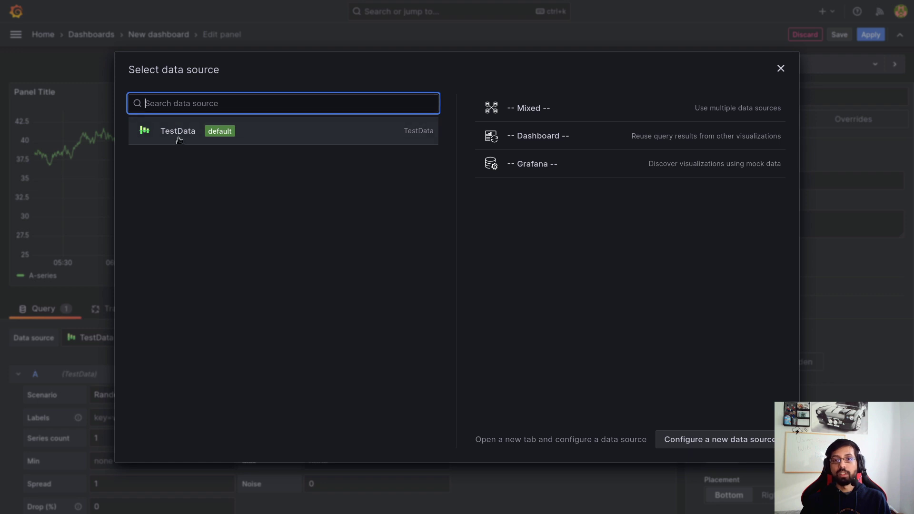
left_click(236, 139)
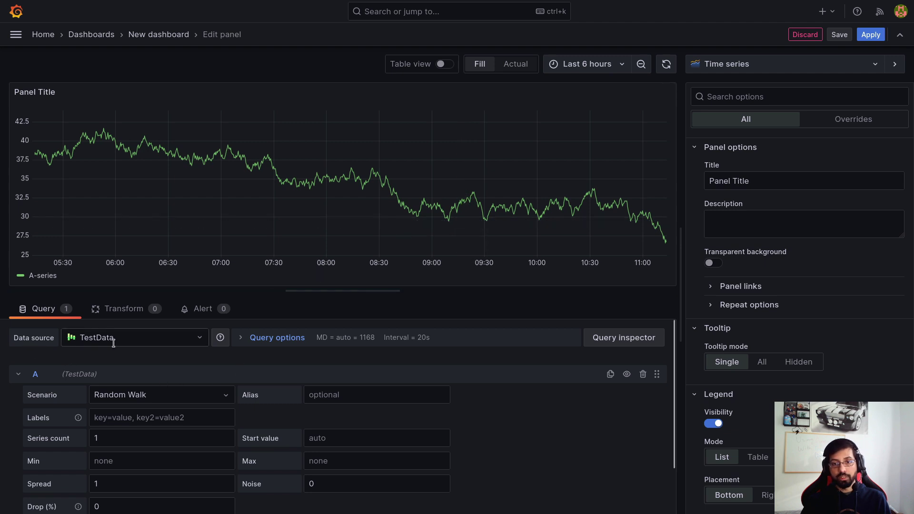
scroll(113, 343, "down", 1)
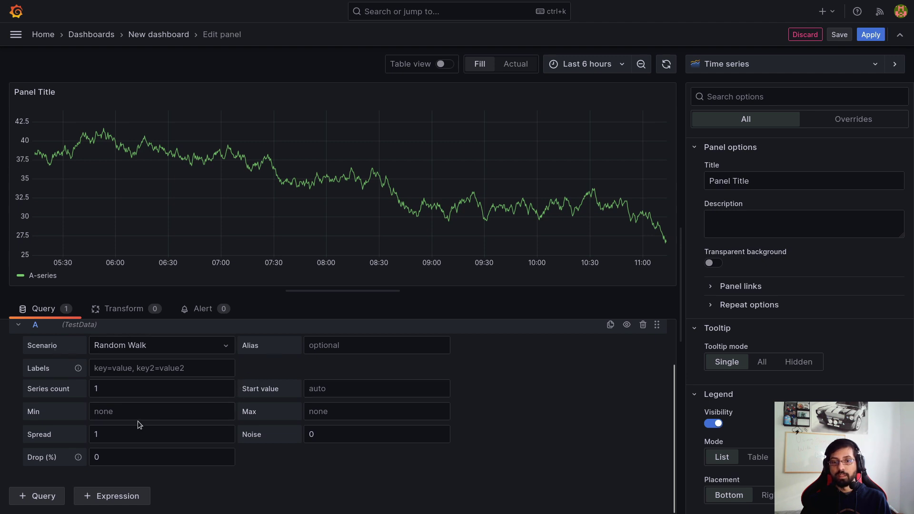
scroll(138, 420, "up", 1)
scroll(238, 438, "down", 1)
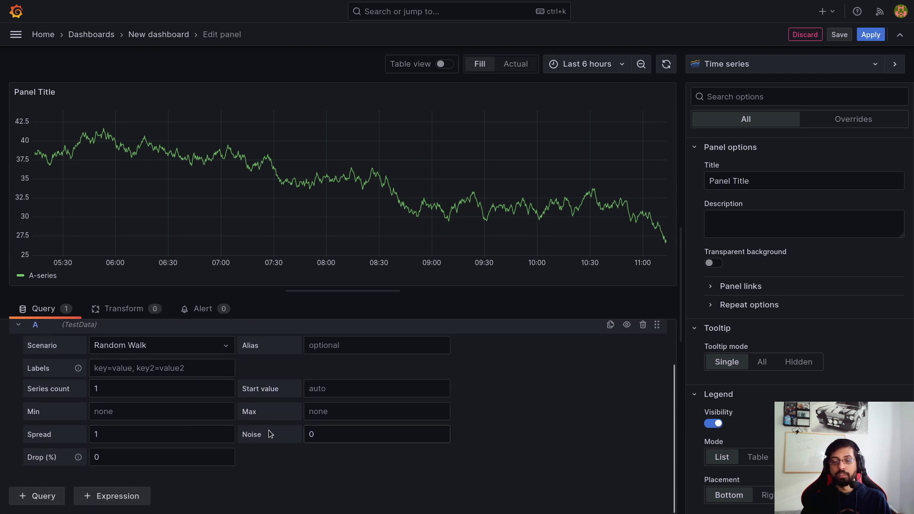
scroll(266, 430, "up", 1)
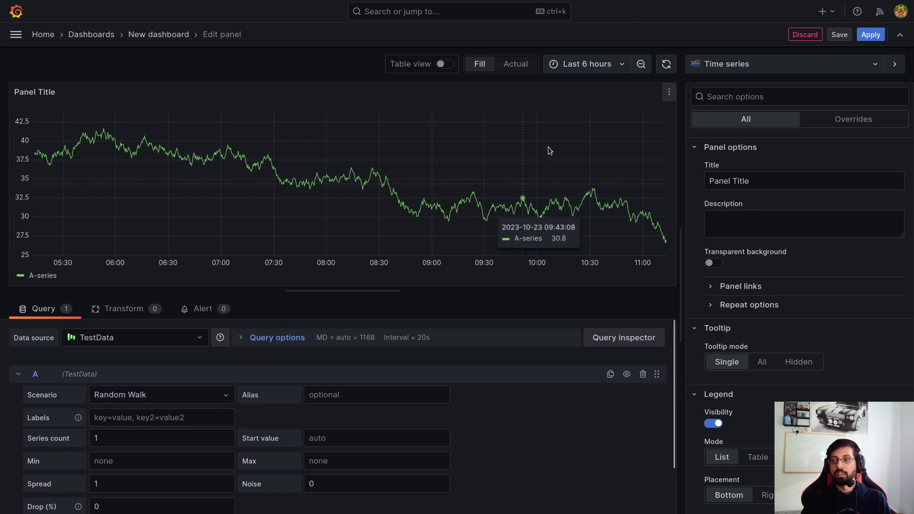
Refresh the Random Walk data, view it as a table, and keep the last 6 hours range.
left_click(666, 66)
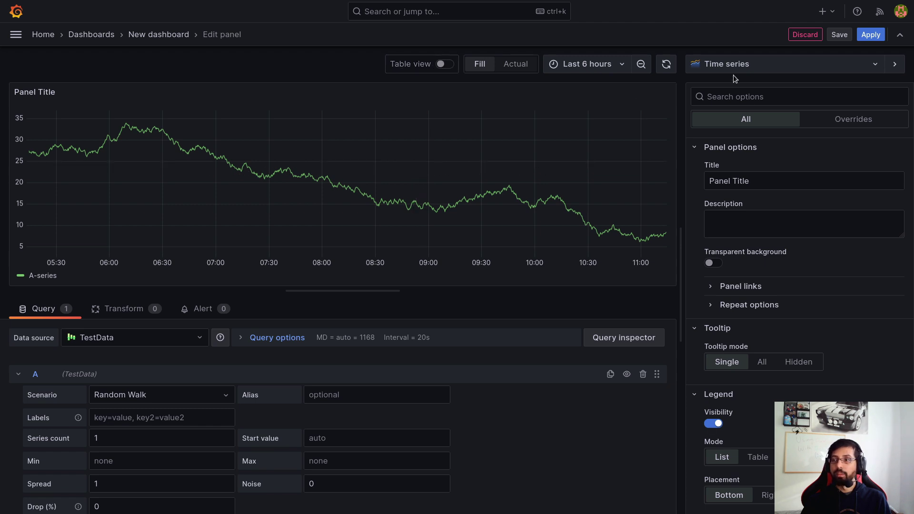
left_click(444, 65)
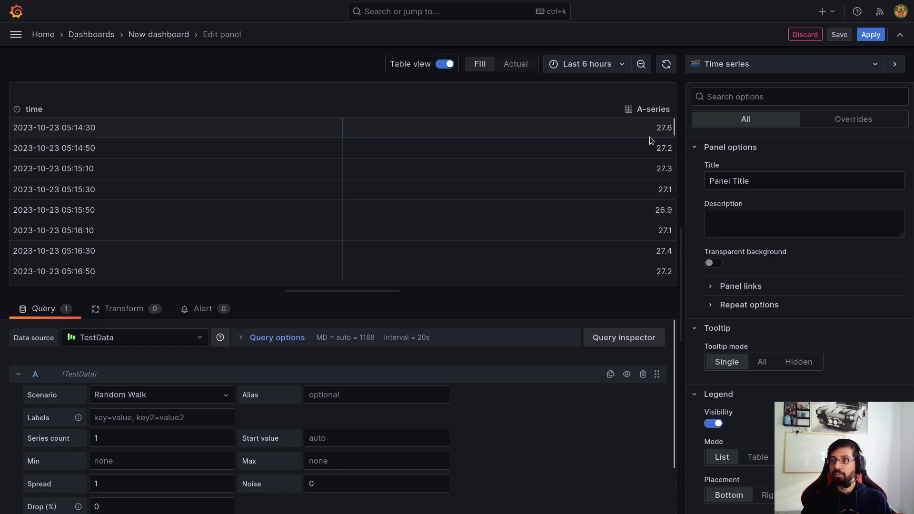
double_click(663, 210)
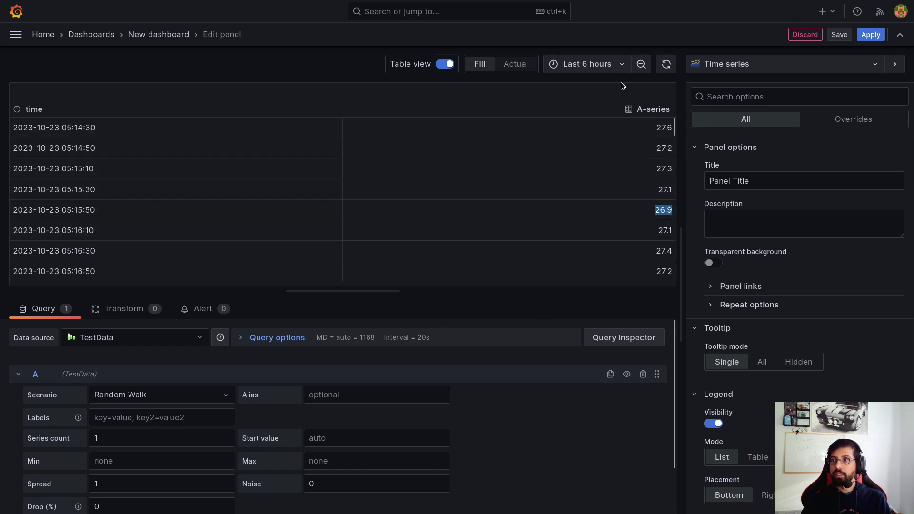
left_click(578, 66)
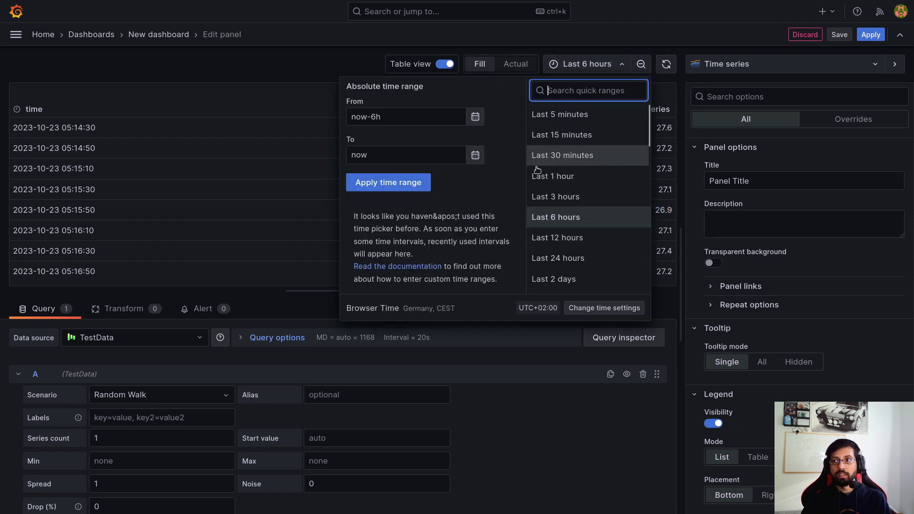
left_click(274, 216)
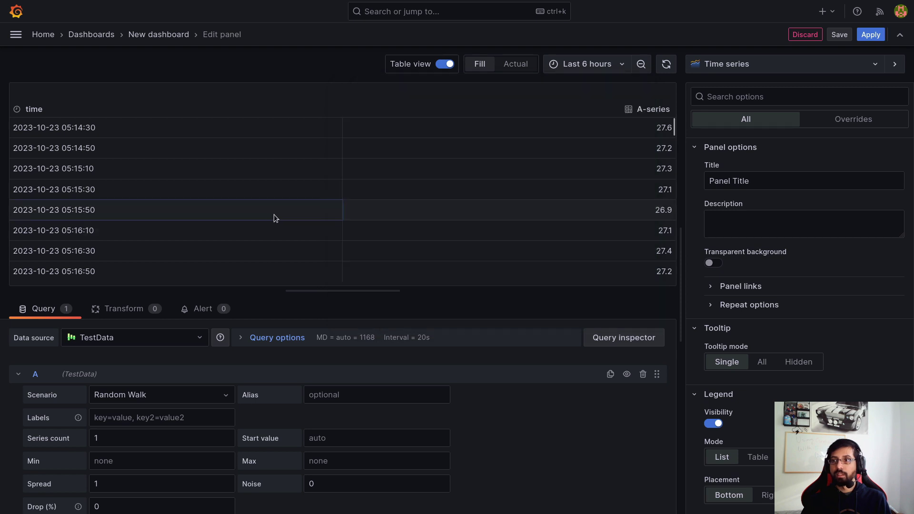
Regenerate the data twice, switch Table view off to show the graph, and refresh again.
left_click(667, 67)
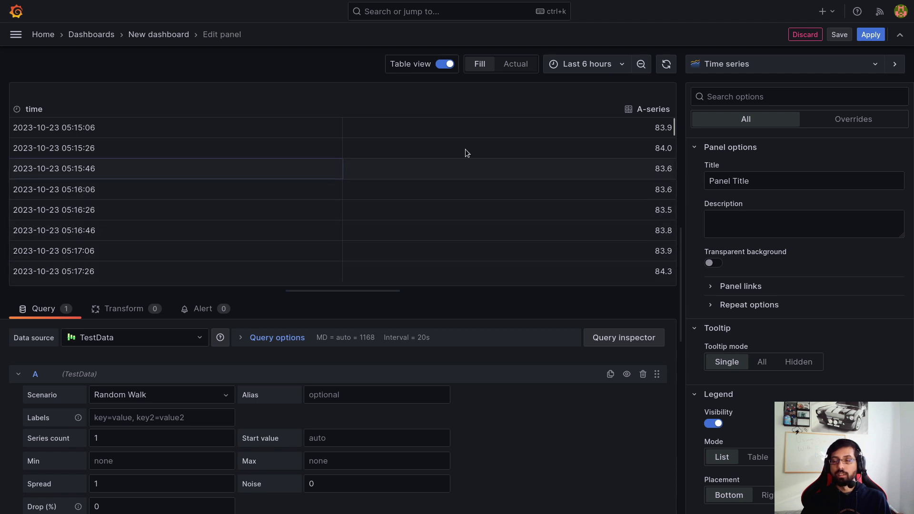
left_click(667, 64)
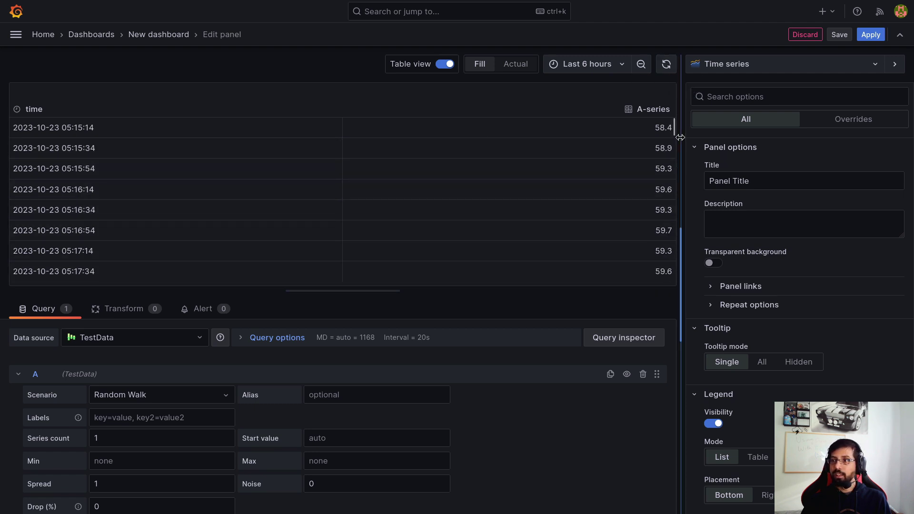
left_click(445, 63)
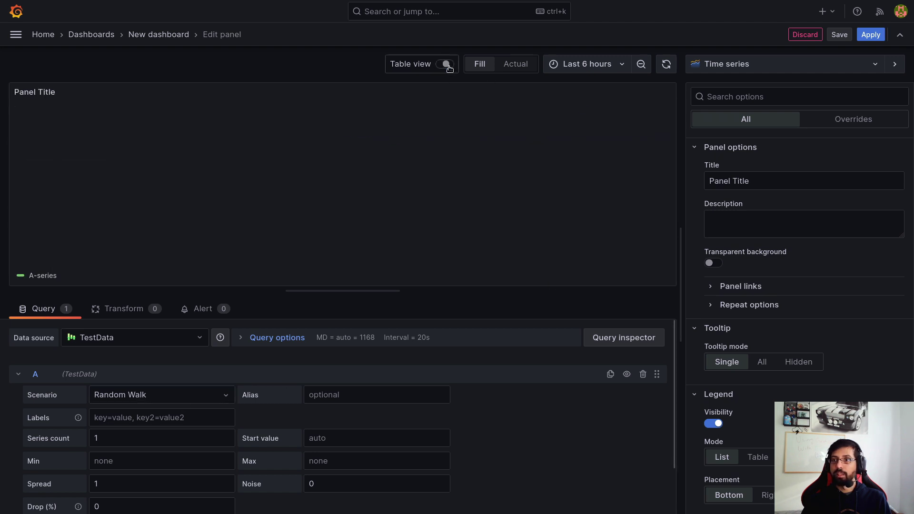
left_click(666, 64)
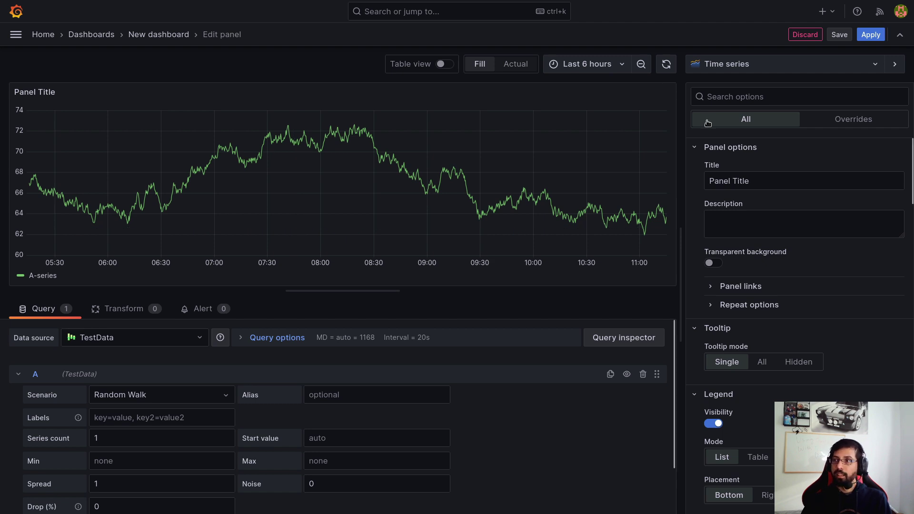
Render the Random Walk panel as a Bar chart and regenerate its data twice.
left_click(714, 66)
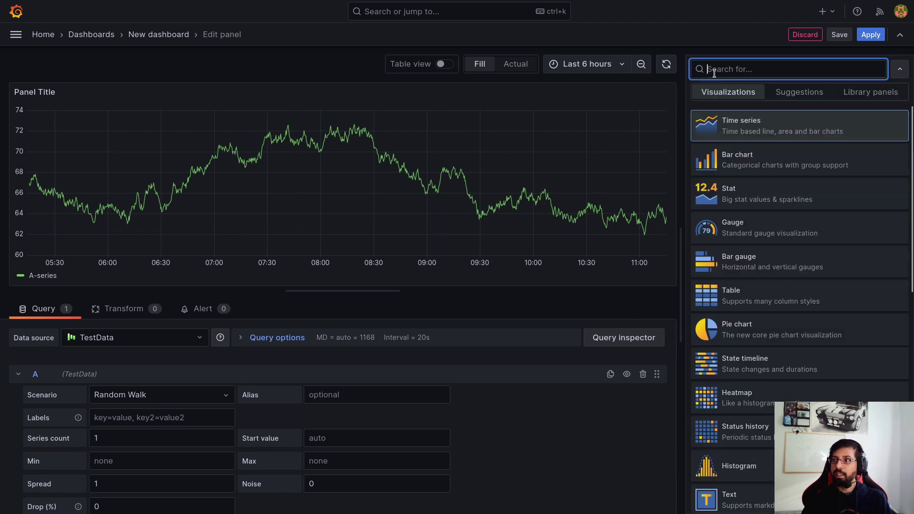
left_click(721, 160)
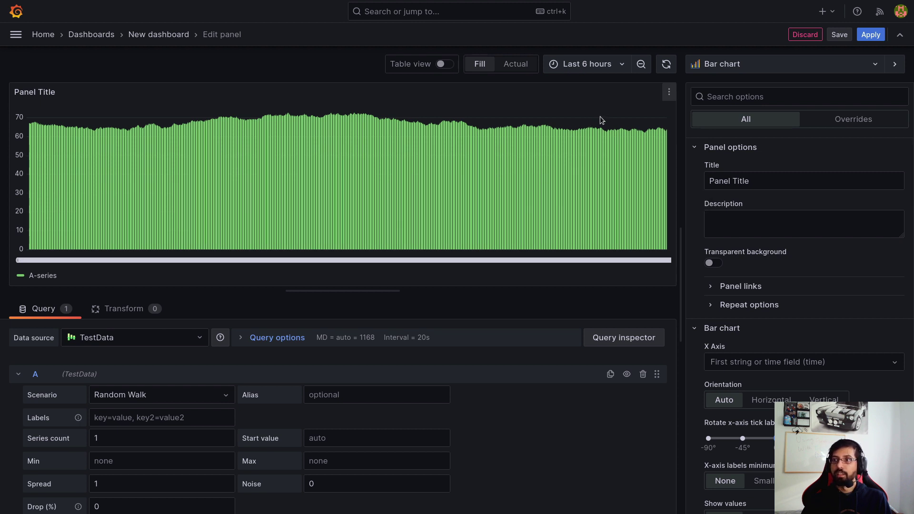
left_click(667, 68)
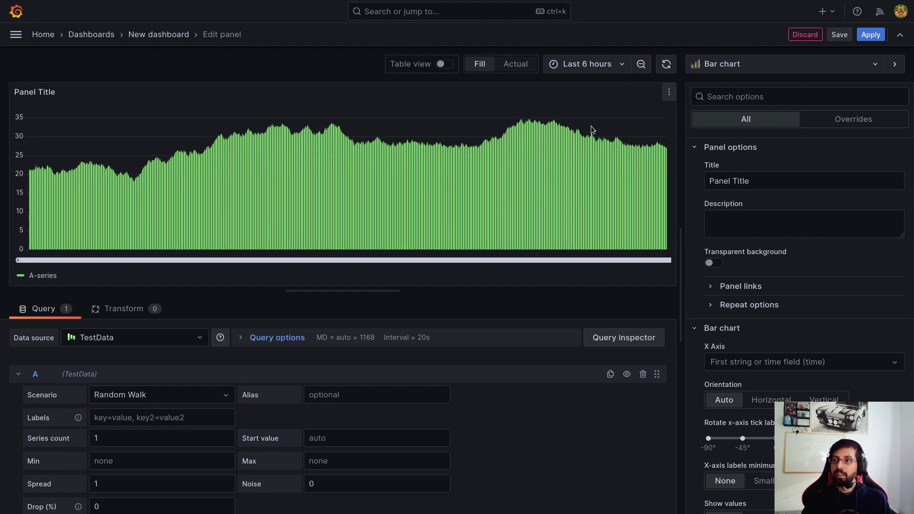
left_click(666, 67)
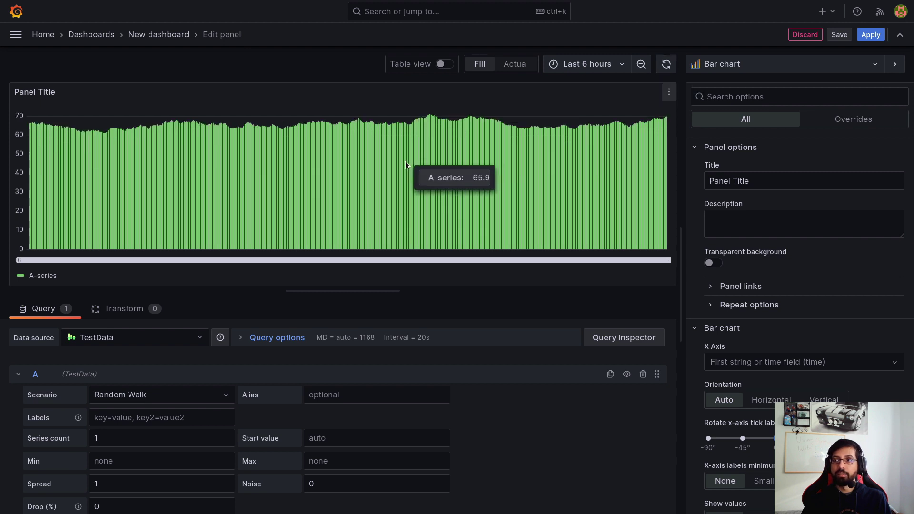
left_click(728, 68)
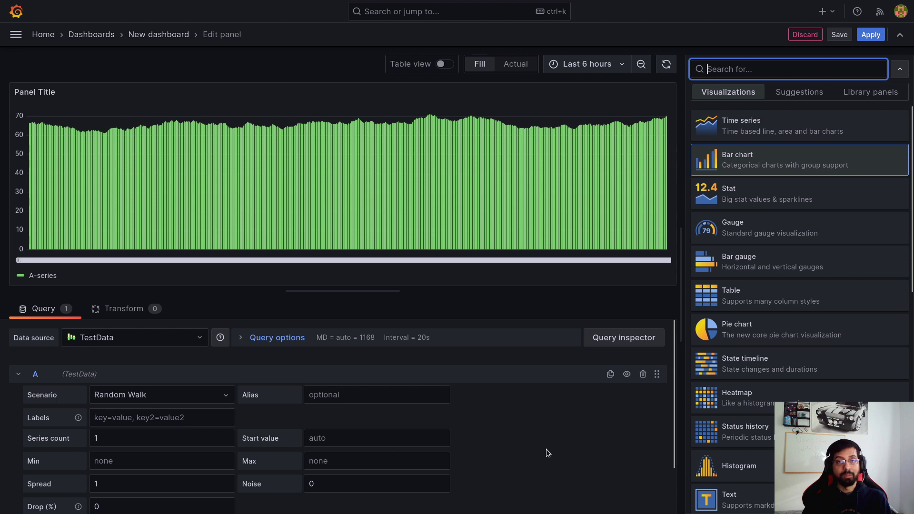
Check the data source list, keeping TestData selected.
left_click(554, 434)
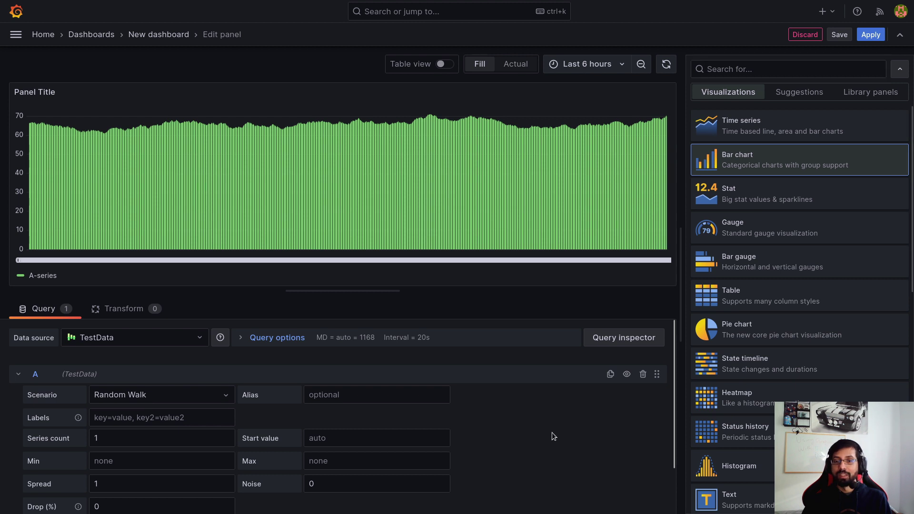
left_click(193, 338)
left_click(149, 364)
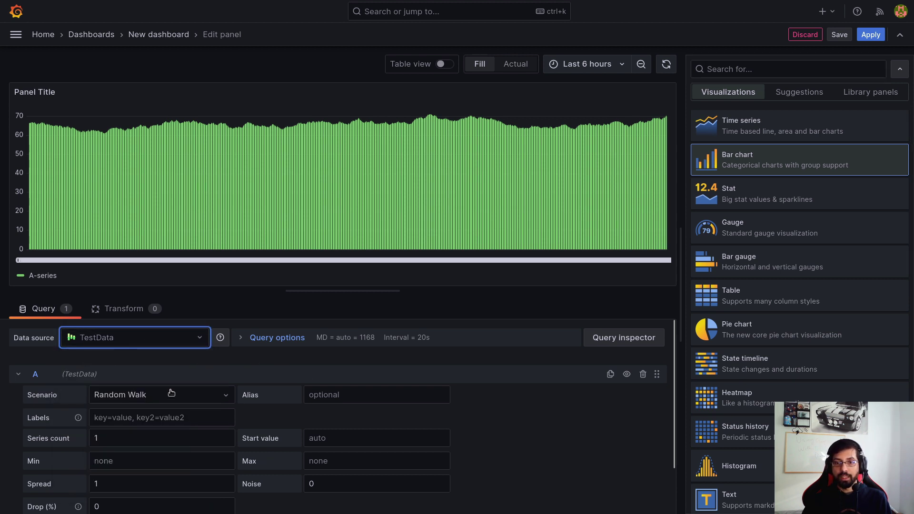
Check the scenario list, keeping Random Walk, then switch to the TestData documentation.
left_click(125, 400)
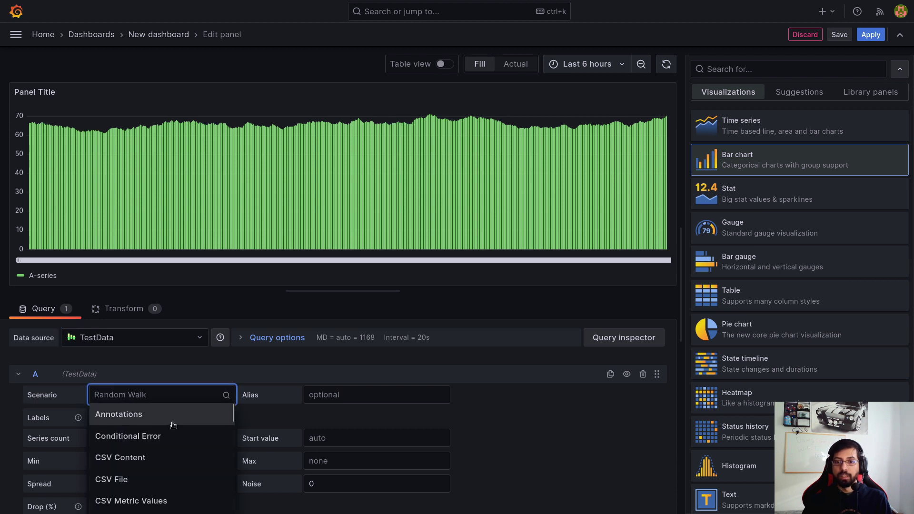
scroll(200, 428, "down", 1)
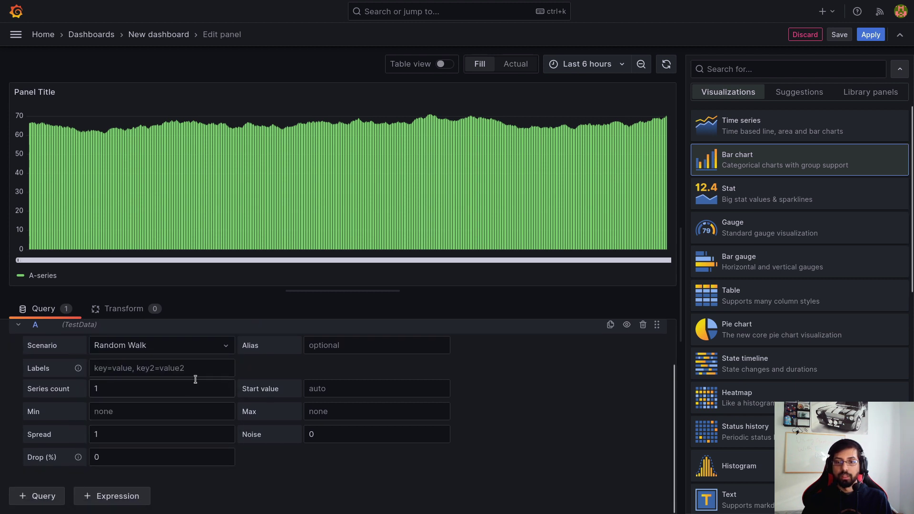
left_click(205, 347)
left_click(223, 345)
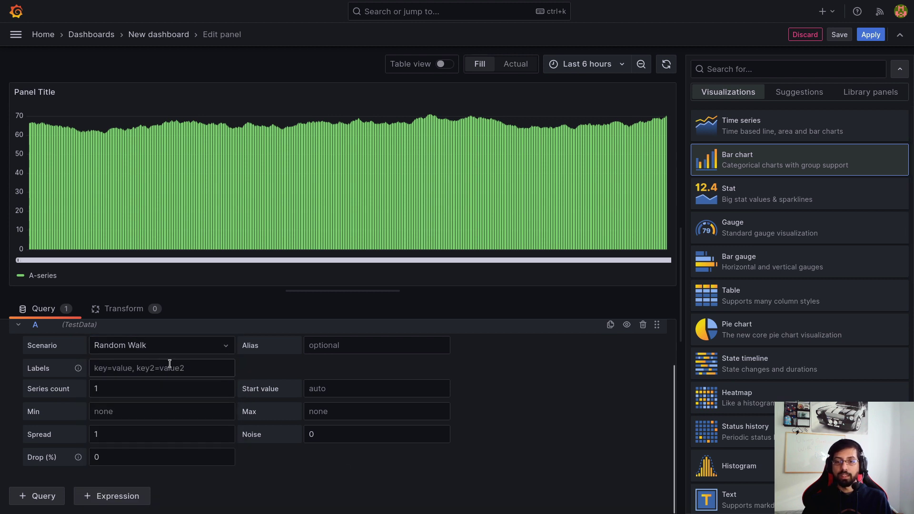
key("ctrl+Tab")
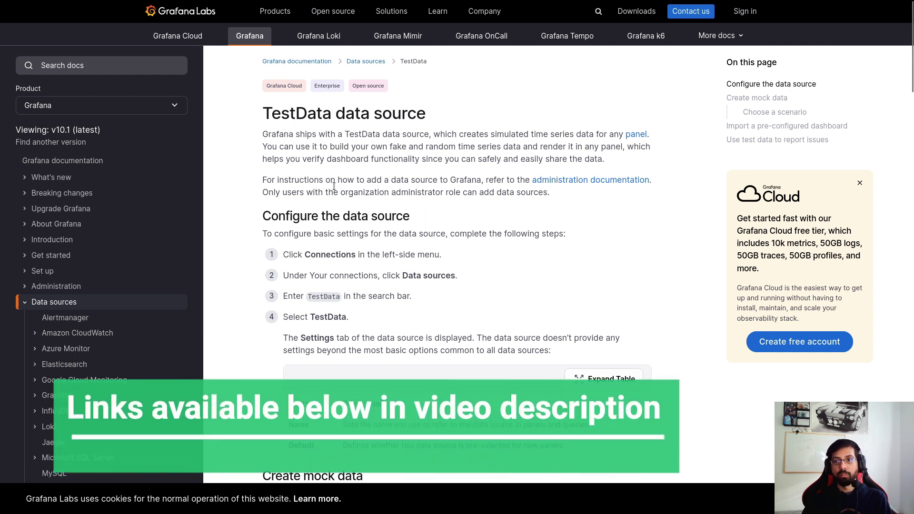
Highlight the TestData introduction paragraph and scroll down to Available scenarios.
left_click_drag(260, 130, 424, 181)
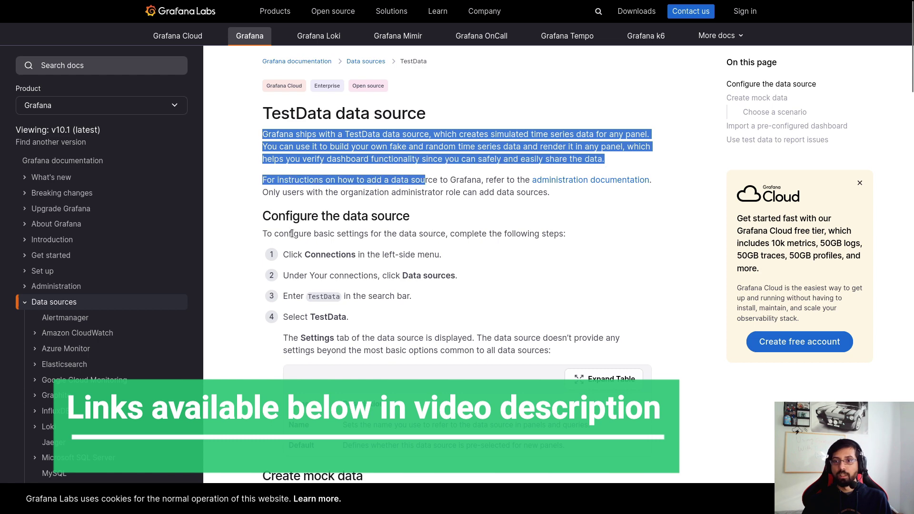
scroll(358, 299, "down", 4)
scroll(302, 300, "down", 8)
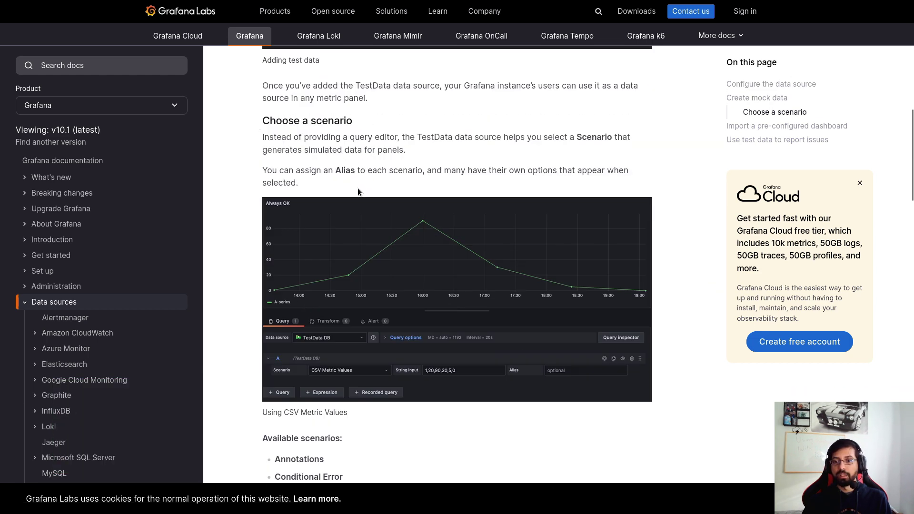
scroll(362, 192, "down", 6)
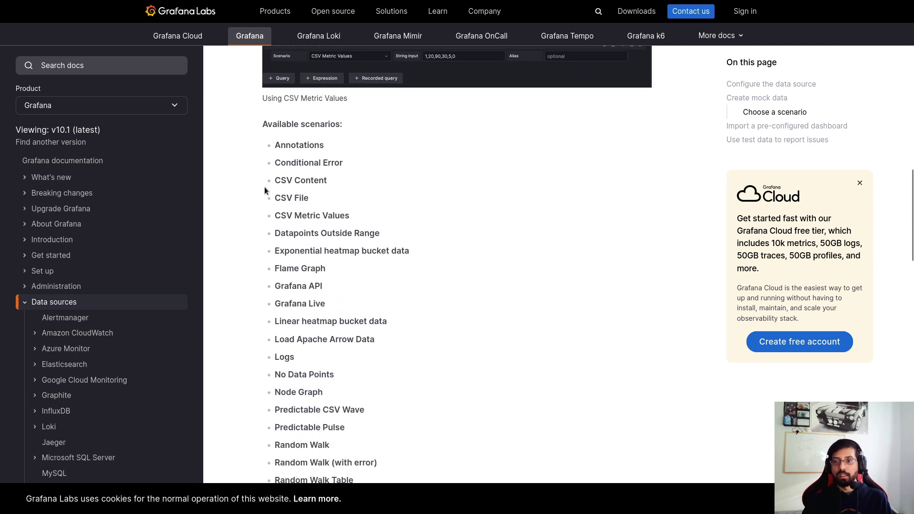
scroll(263, 186, "down", 3)
scroll(263, 179, "up", 3)
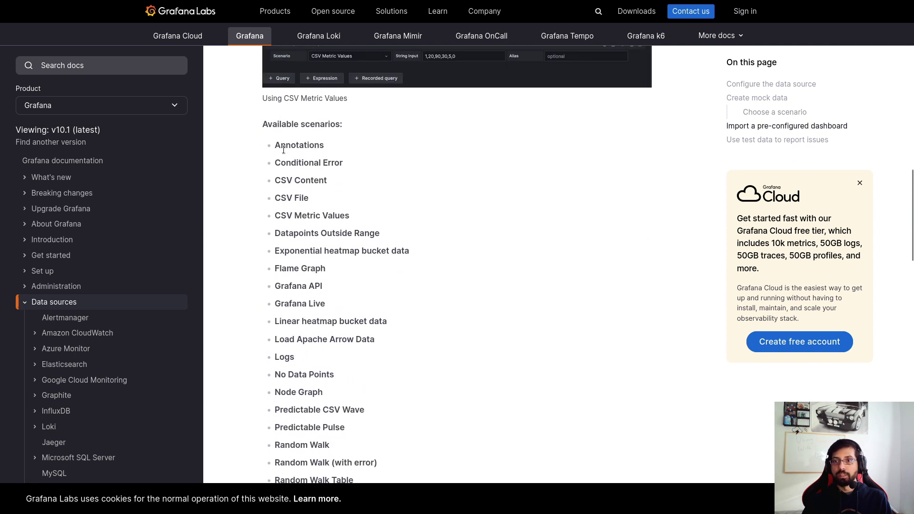
scroll(319, 246, "down", 4)
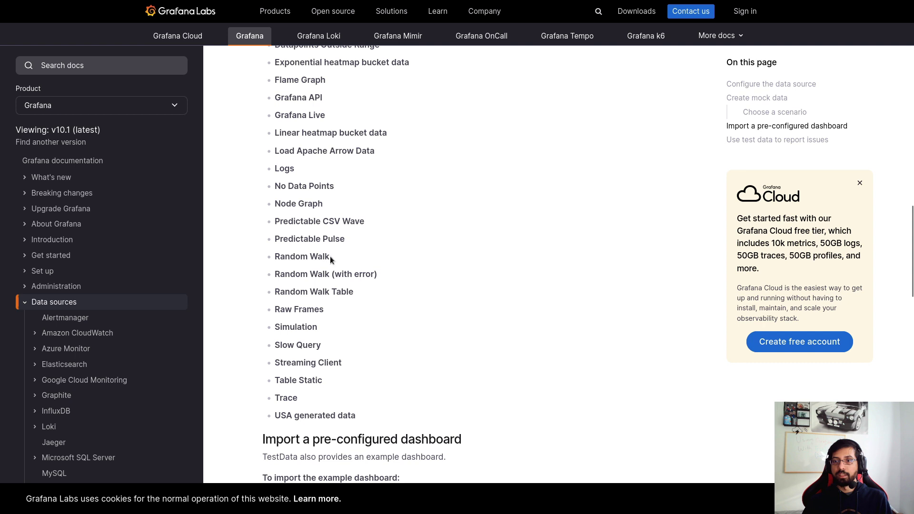
Highlight Random Walk and Random Walk Table in the scenario list, then return to Grafana.
left_click_drag(332, 260, 272, 258)
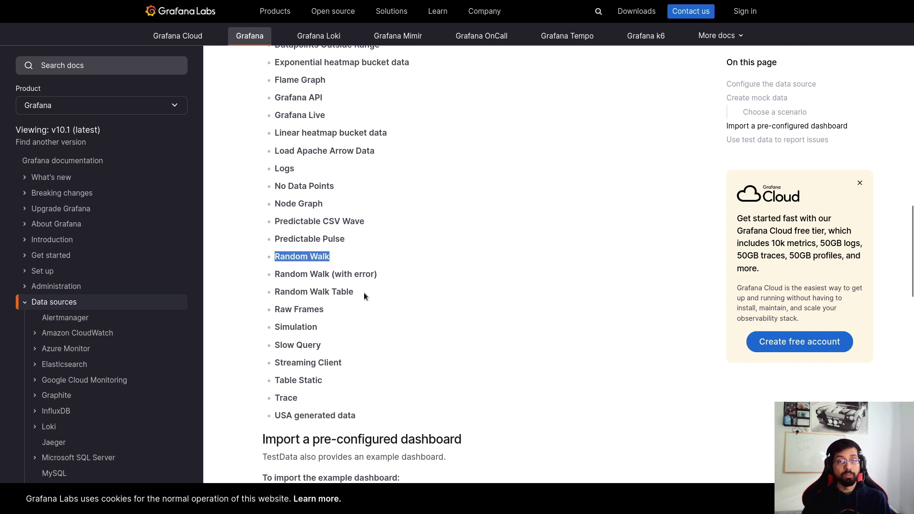
left_click_drag(364, 282, 304, 287)
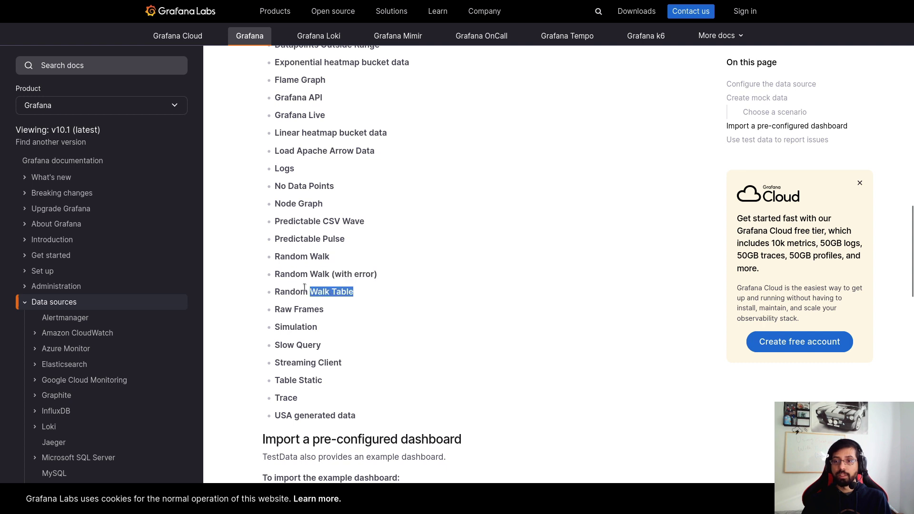
scroll(339, 337, "up", 5)
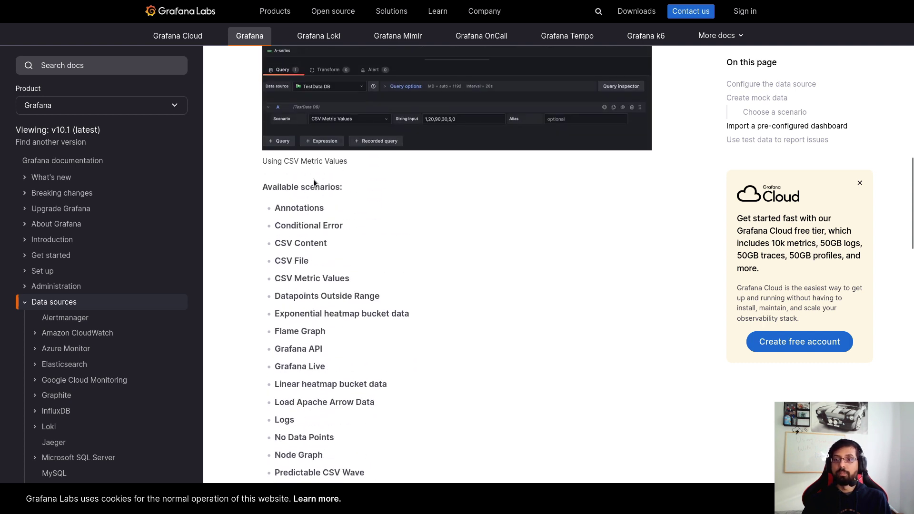
scroll(313, 179, "down", 5)
scroll(308, 394, "down", 4)
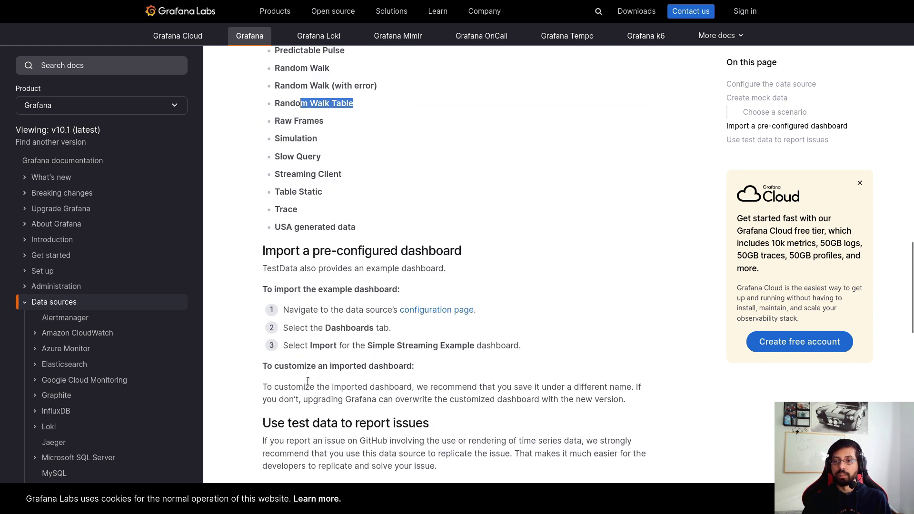
scroll(303, 304, "up", 4)
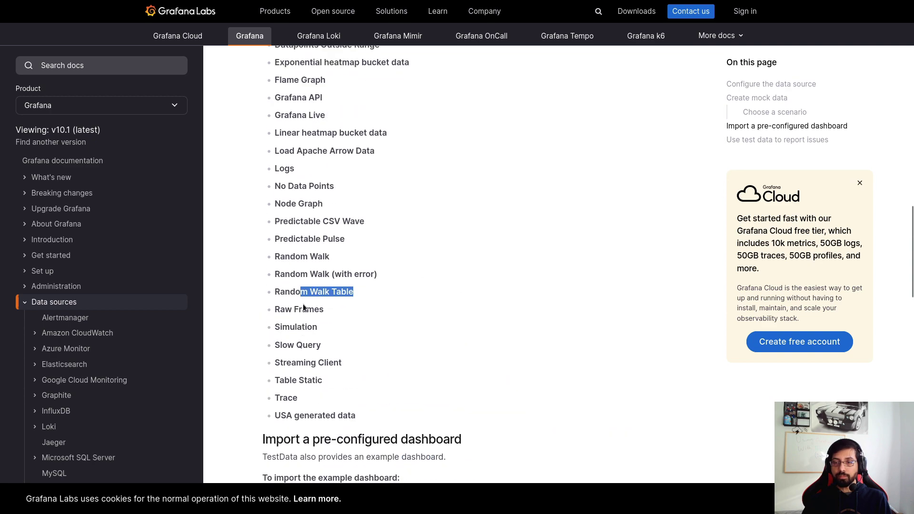
key("ctrl+Tab")
Switch the query scenario to CSV File and load flight_info_by_state.csv.
left_click(179, 349)
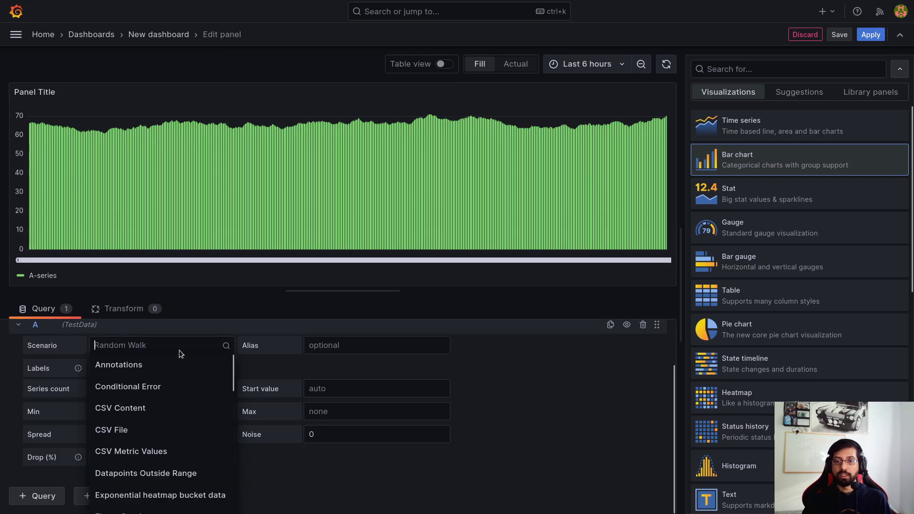
left_click(189, 411)
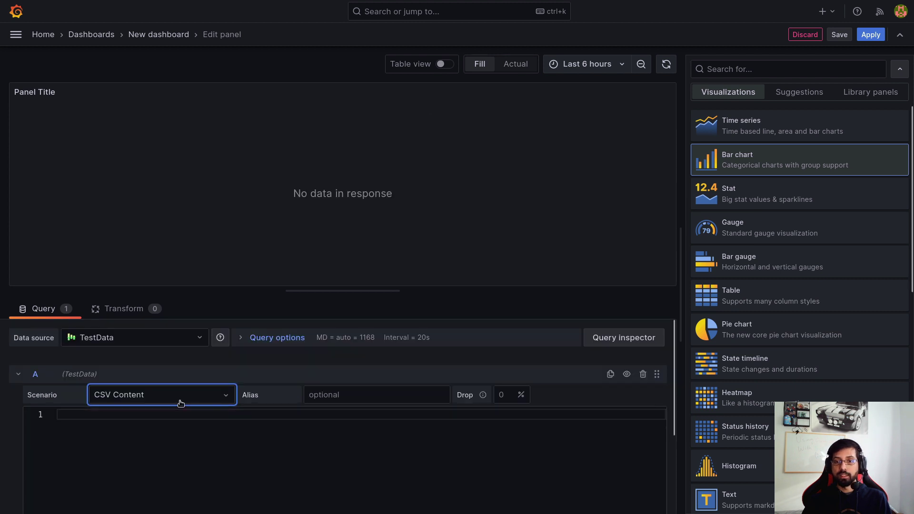
left_click(179, 402)
left_click(185, 481)
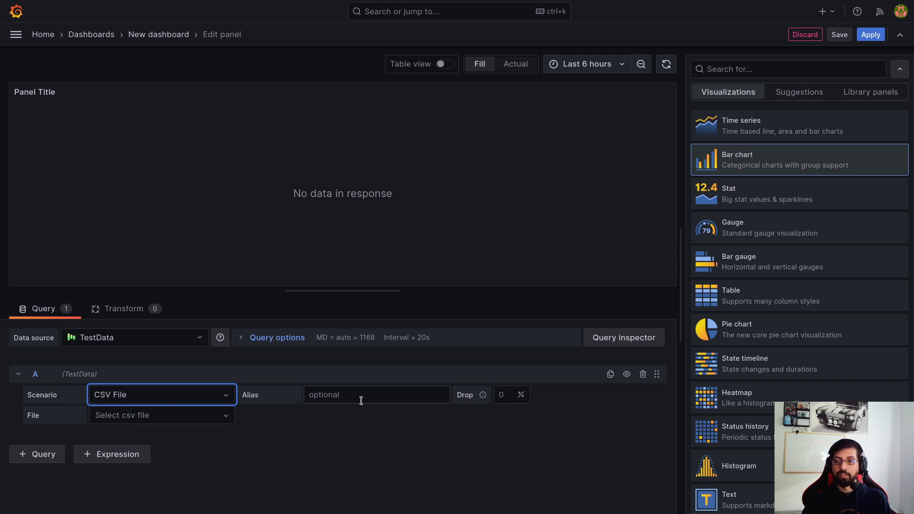
left_click(201, 422)
scroll(192, 459, "down", 2)
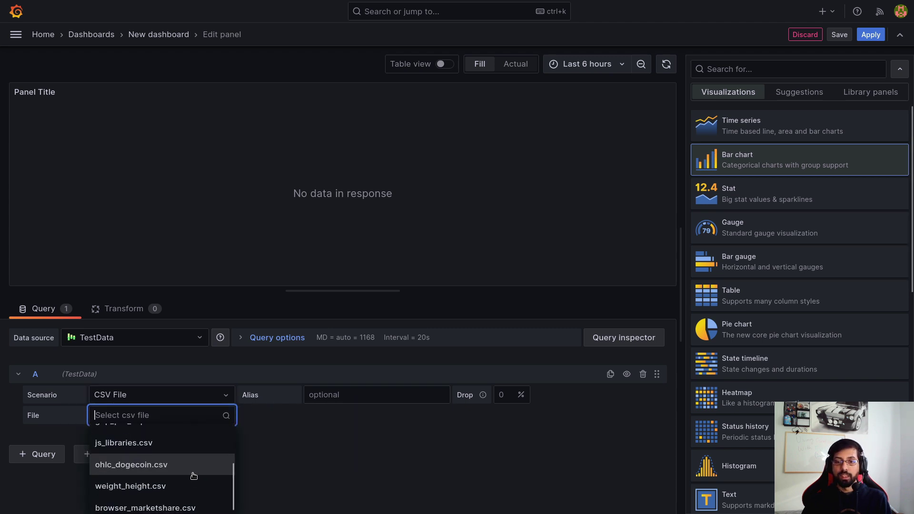
scroll(188, 464, "up", 2)
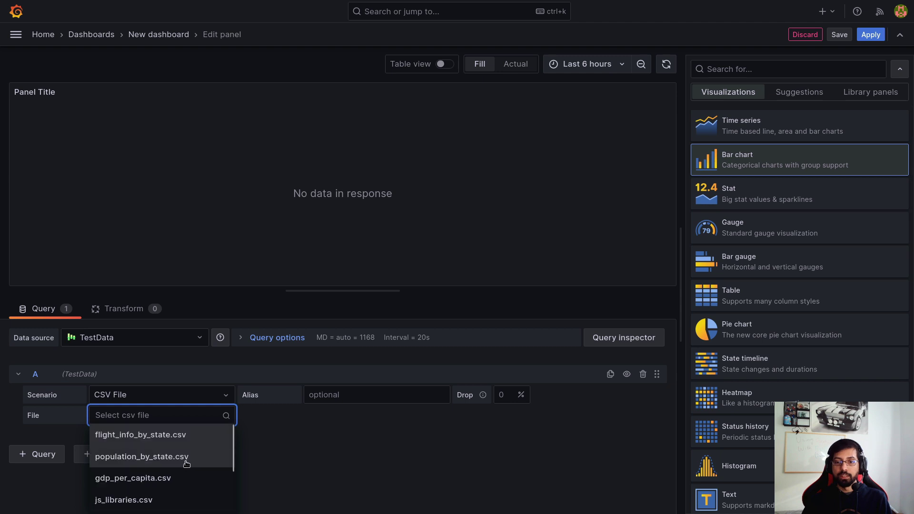
left_click(167, 436)
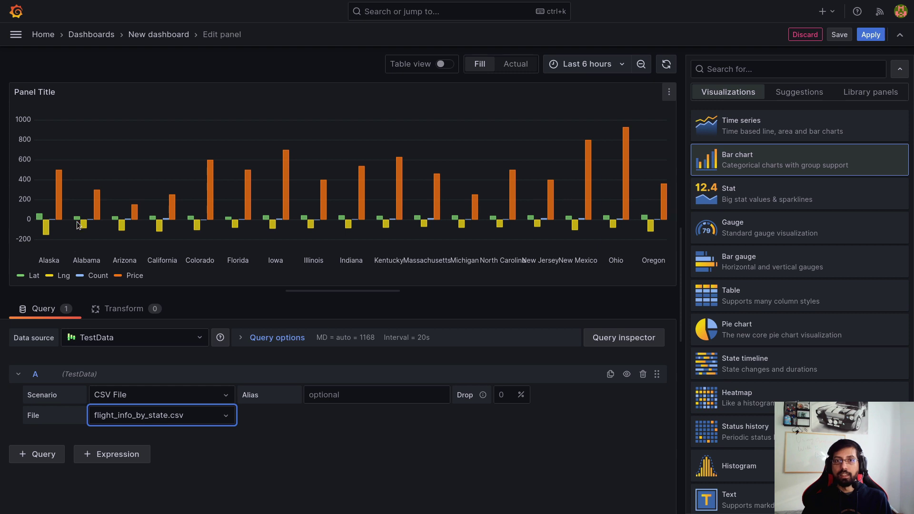
Try the flight-by-state data as a Time series graph, then as a table.
left_click(725, 125)
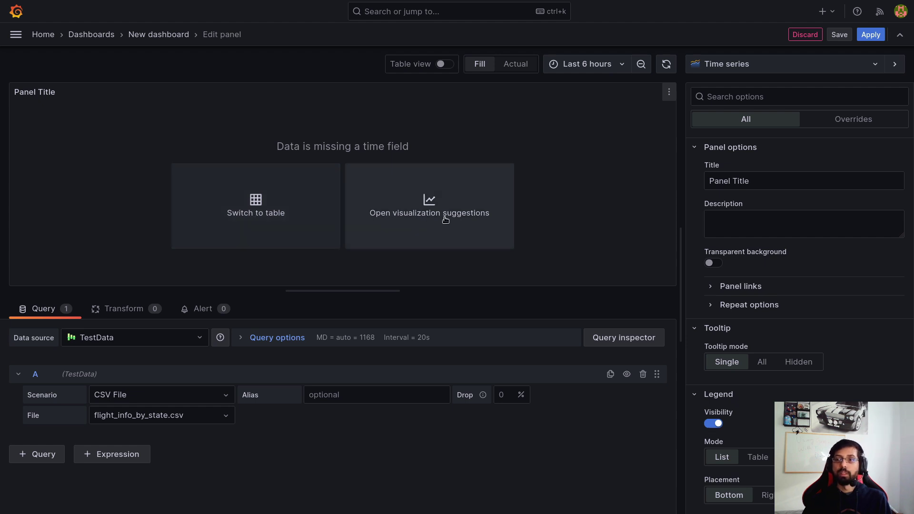
left_click(316, 225)
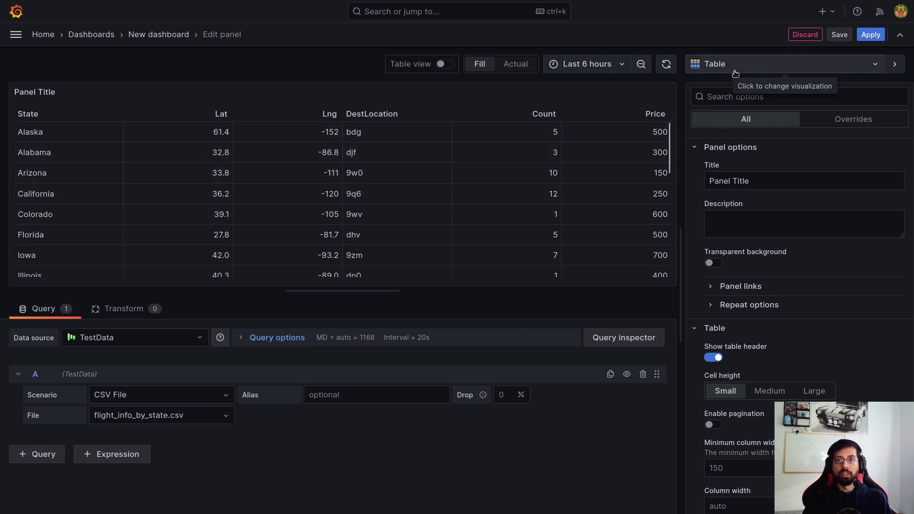
mouse_move(669, 101)
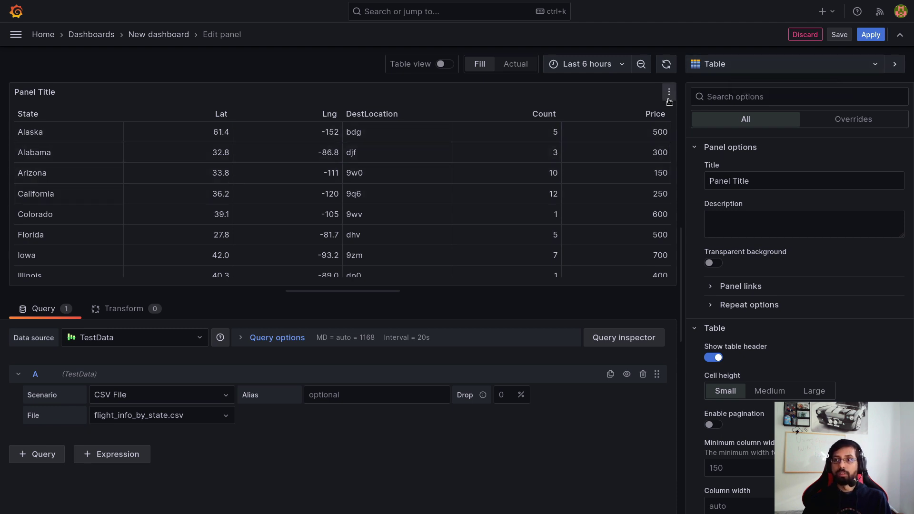
left_click(720, 70)
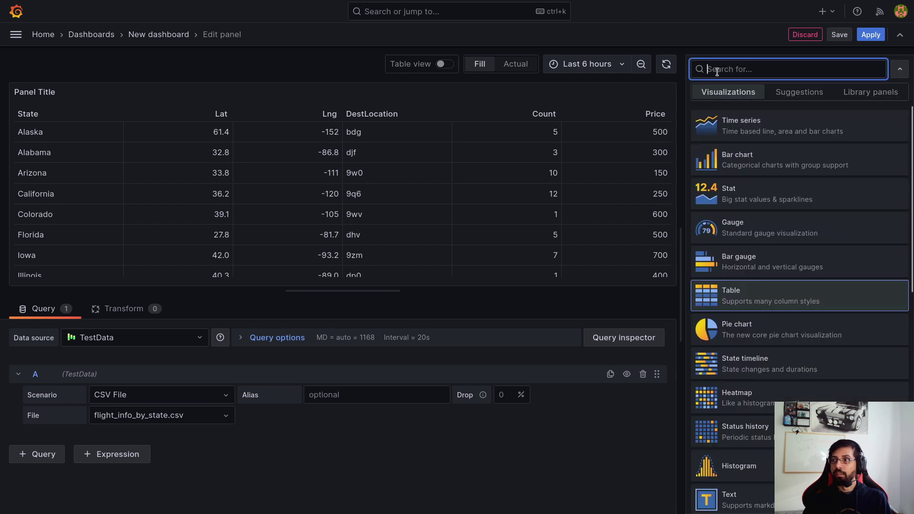
left_click(770, 286)
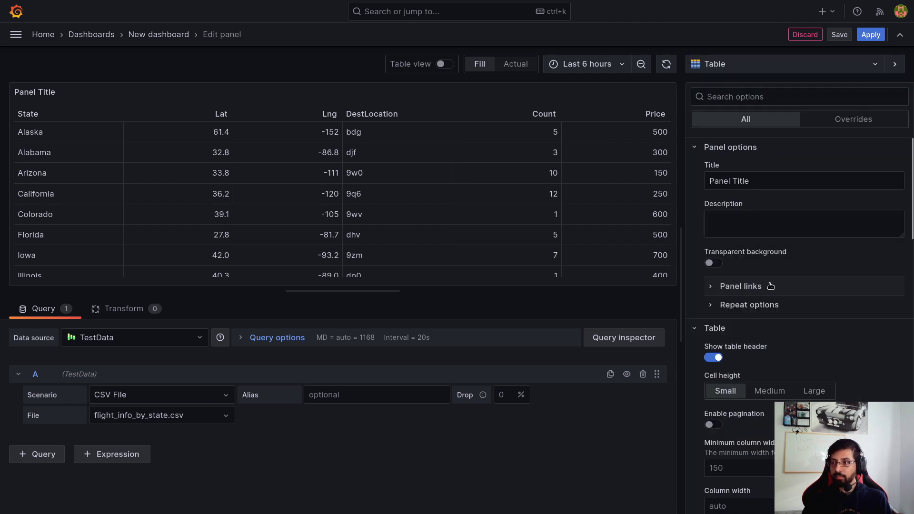
Apply the first Bar chart suggestion, plotting Lat, Lng, Count and Price per state.
left_click(717, 70)
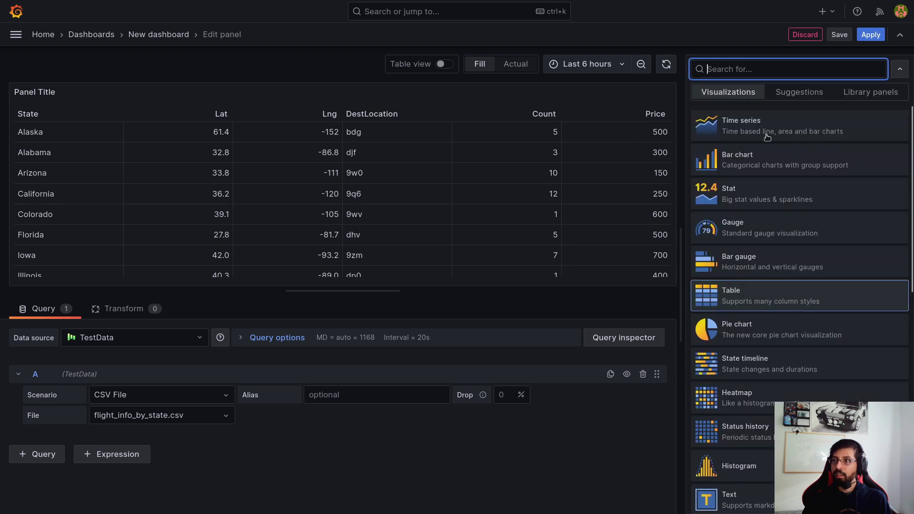
left_click(788, 96)
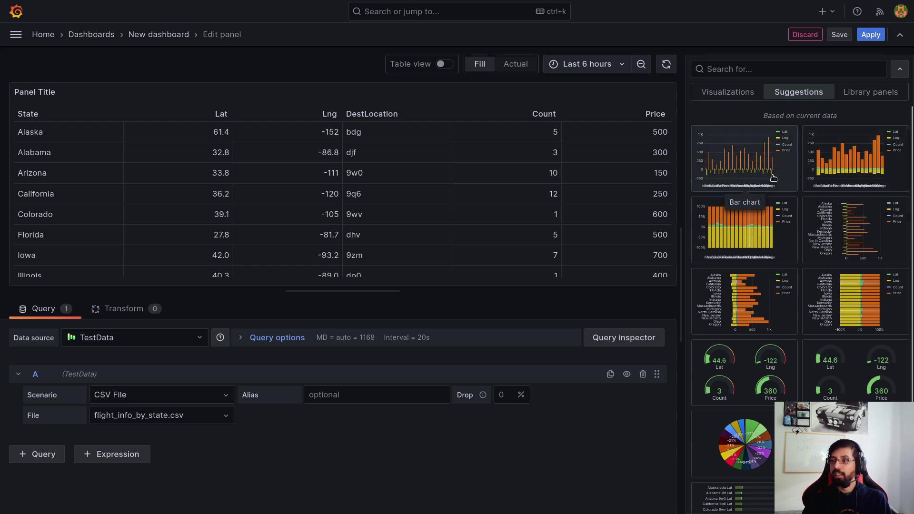
scroll(774, 179, "down", 1)
scroll(773, 179, "up", 1)
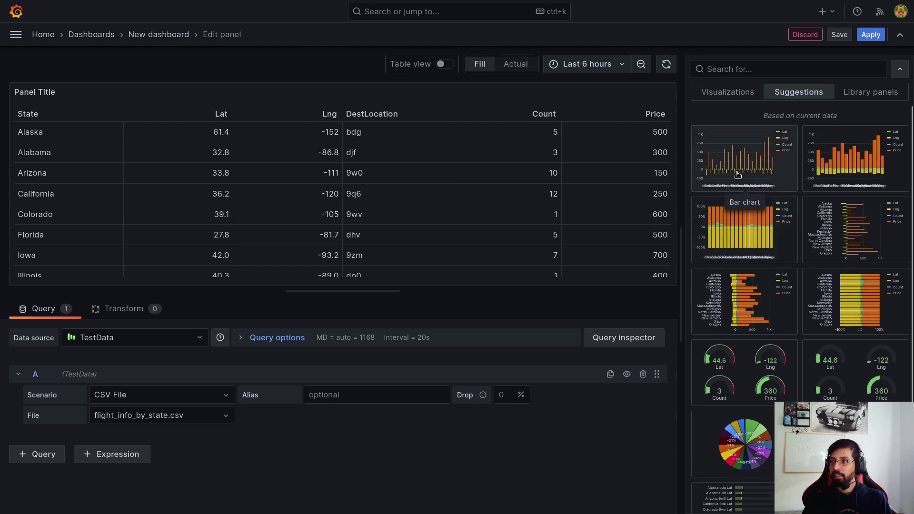
left_click(736, 174)
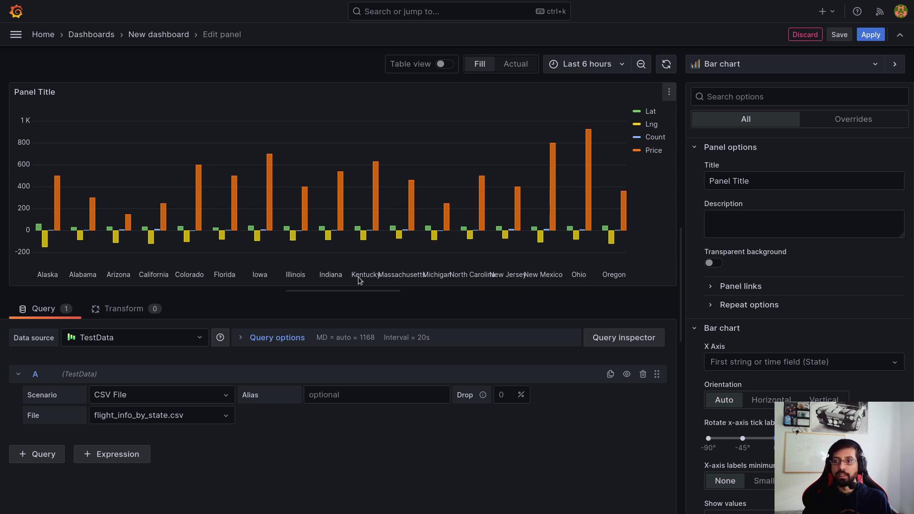
Load browser_marketshare.csv and apply the suggested pie chart, with Chrome at 50%.
left_click(160, 419)
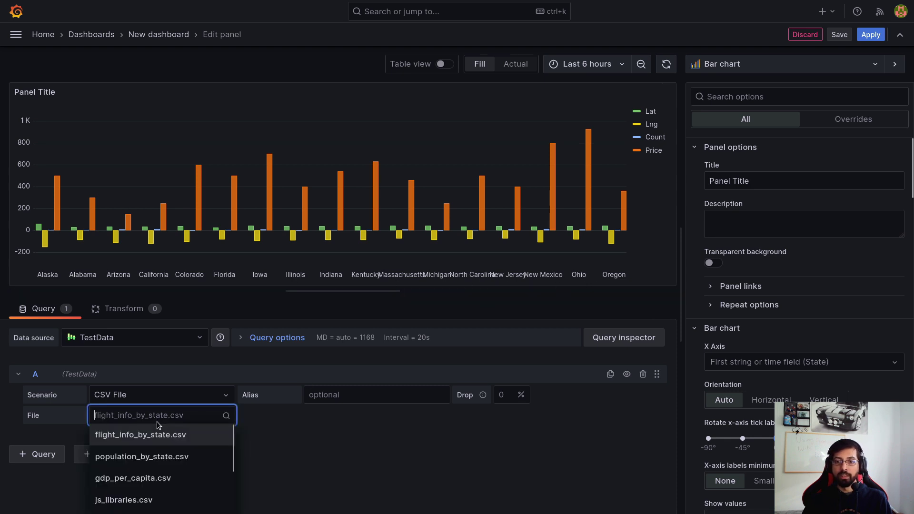
scroll(164, 448, "down", 2)
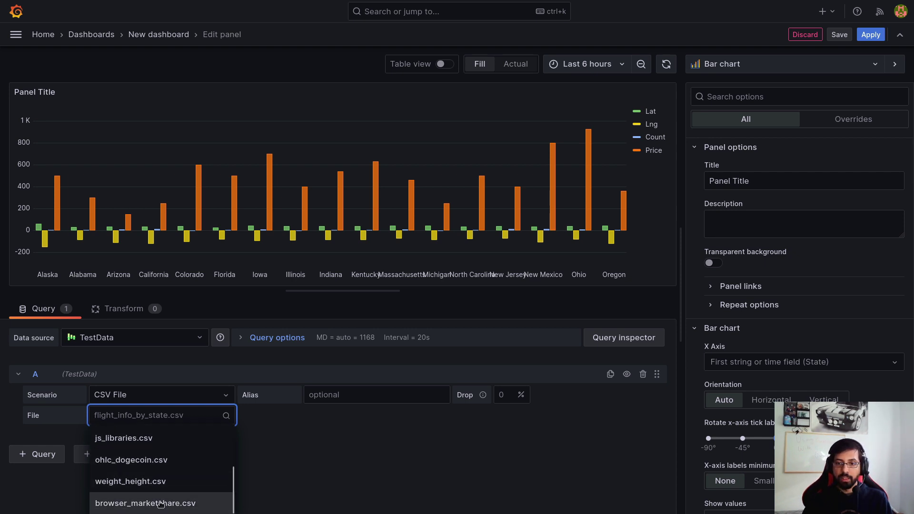
left_click(203, 505)
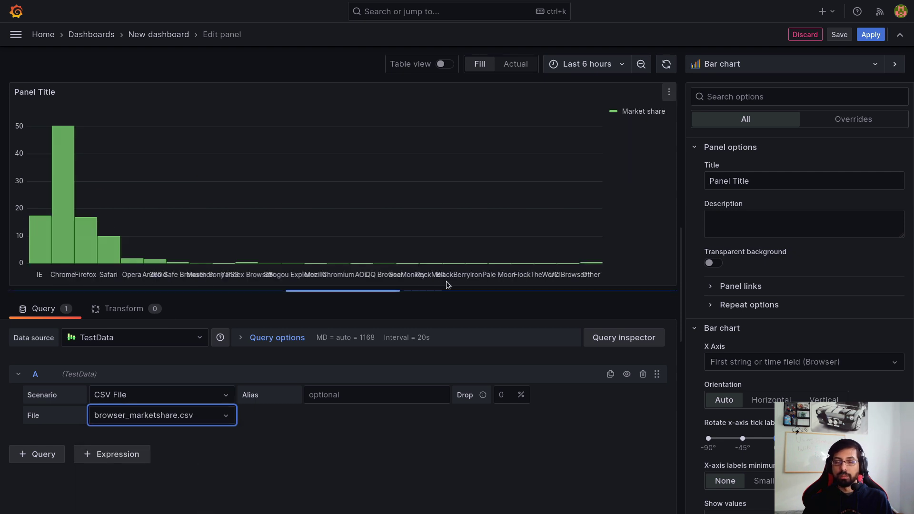
left_click(784, 72)
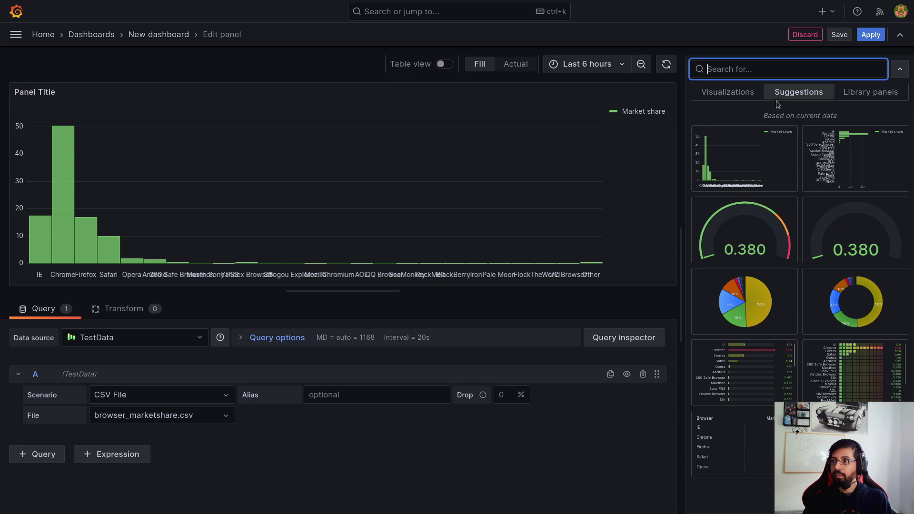
left_click(780, 96)
left_click(779, 96)
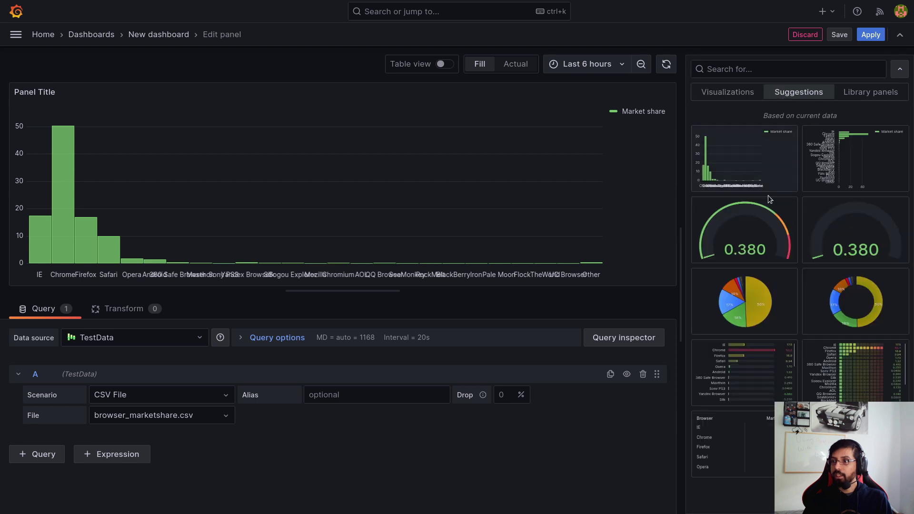
left_click(745, 310)
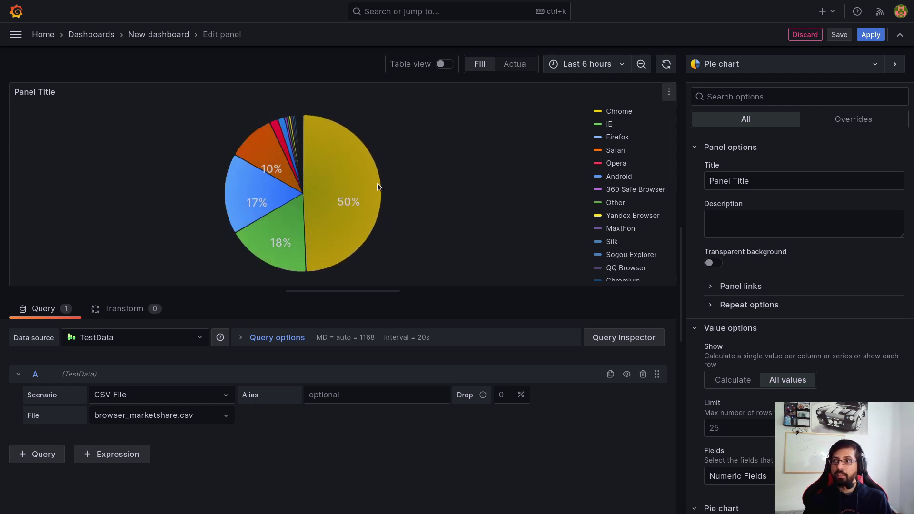
Bring up the TestData scenario list in query A and scroll through it.
mouse_move(366, 183)
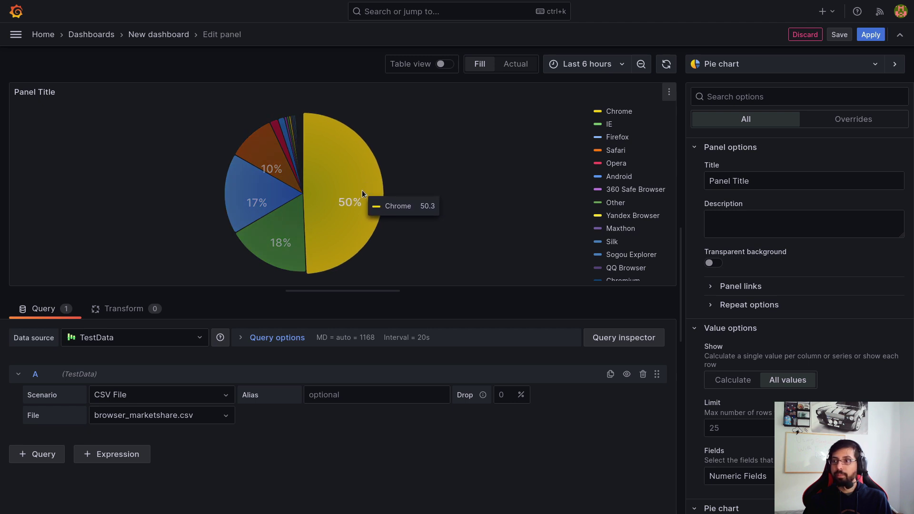
mouse_move(288, 244)
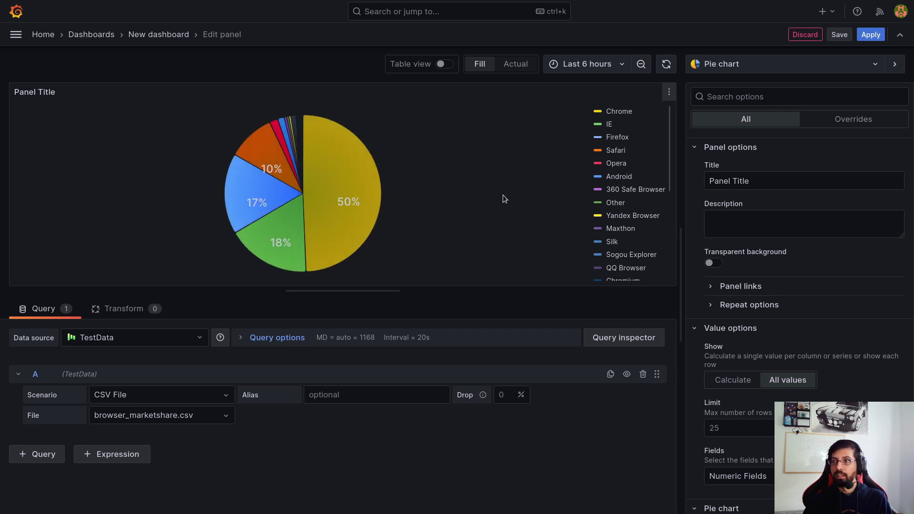
scroll(629, 235, "down", 4)
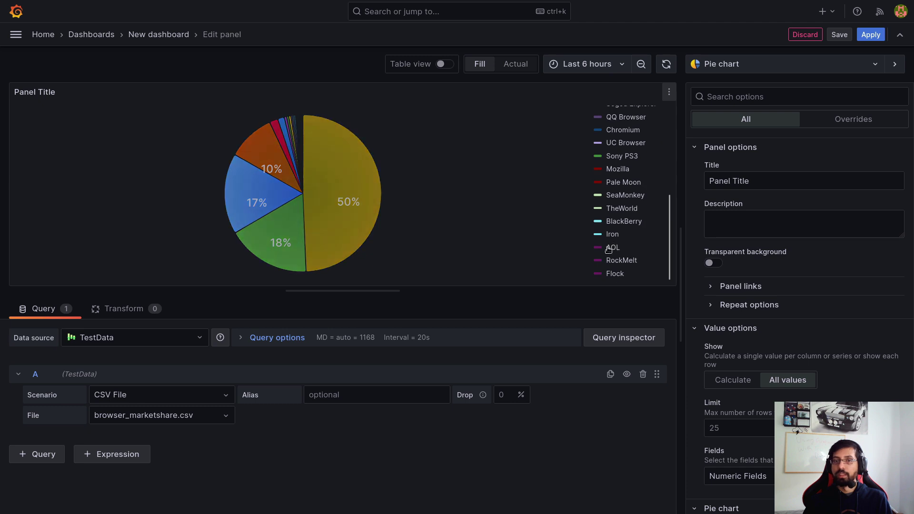
left_click(175, 394)
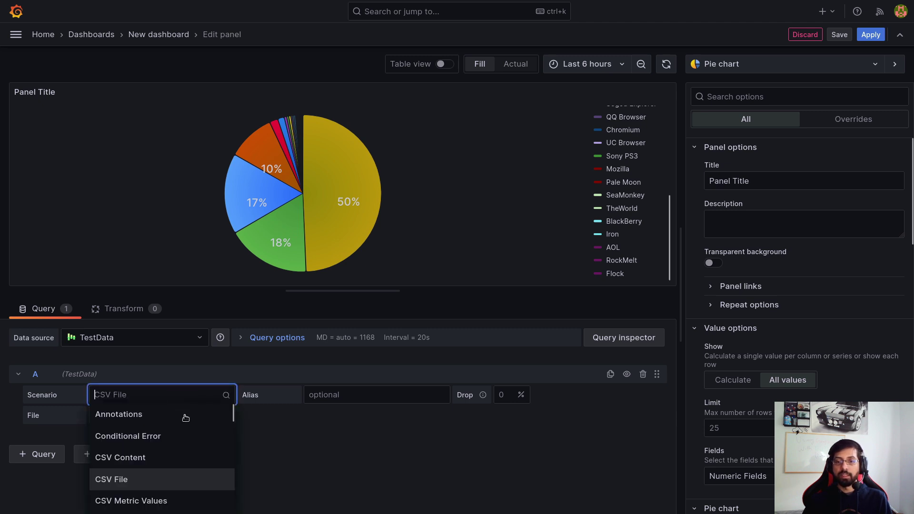
scroll(187, 443, "down", 3)
scroll(187, 457, "down", 2)
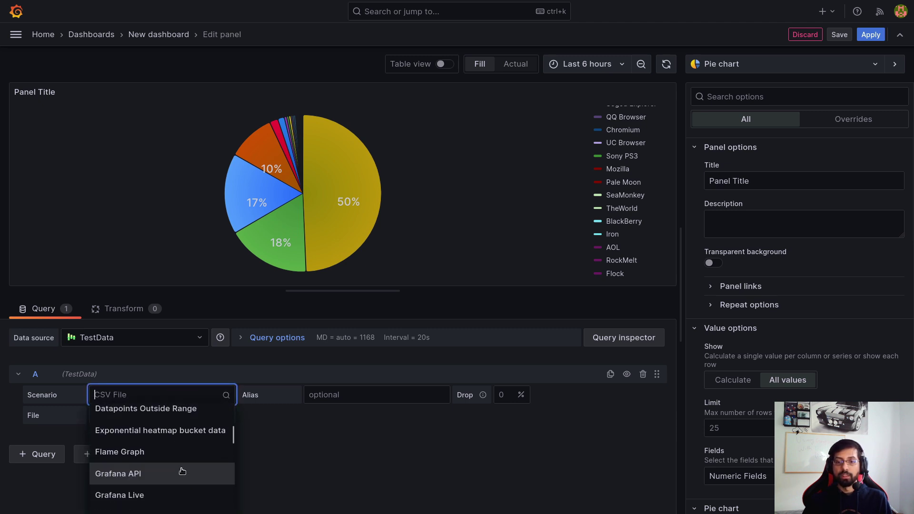
Switch query A's scenario to Random Walk (with error).
scroll(182, 471, "down", 2)
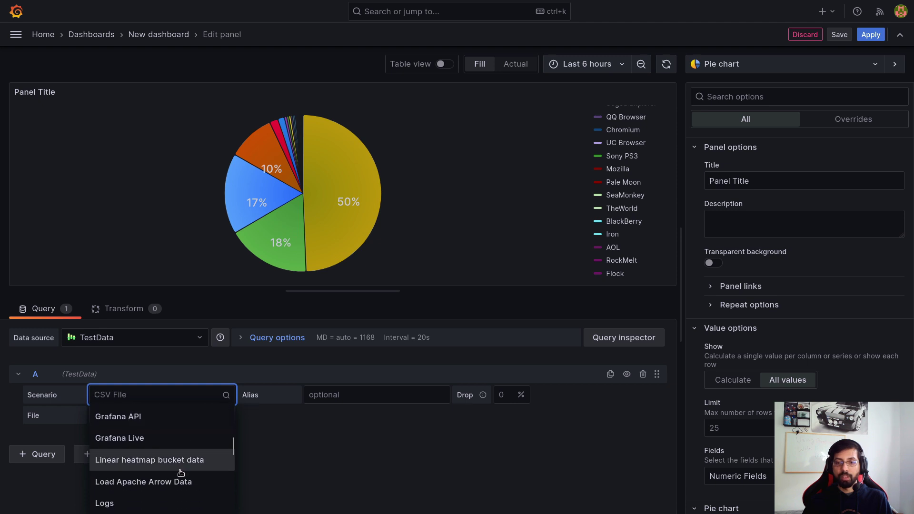
scroll(181, 472, "down", 2)
scroll(162, 478, "down", 2)
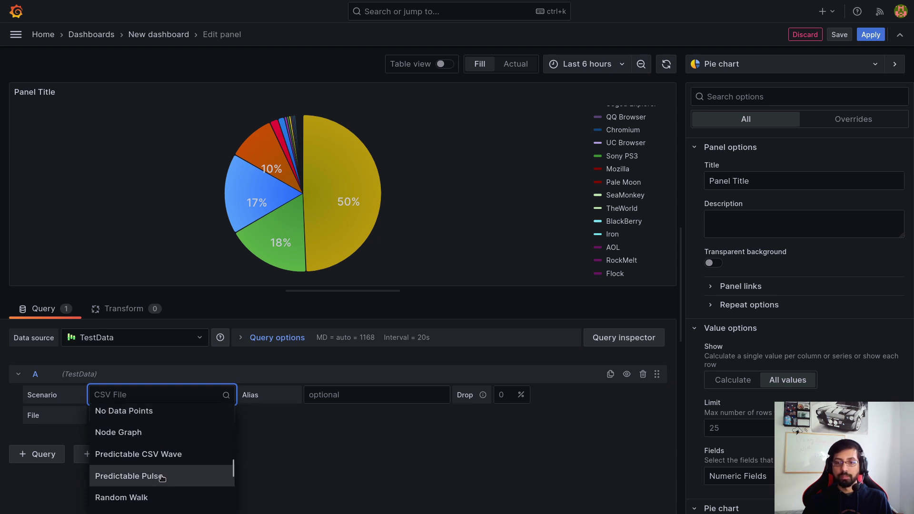
scroll(171, 493, "down", 3)
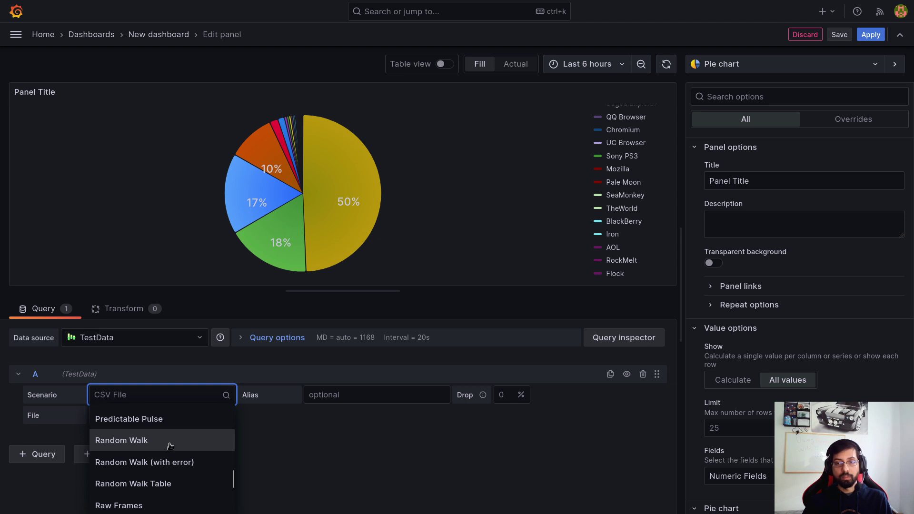
left_click(179, 470)
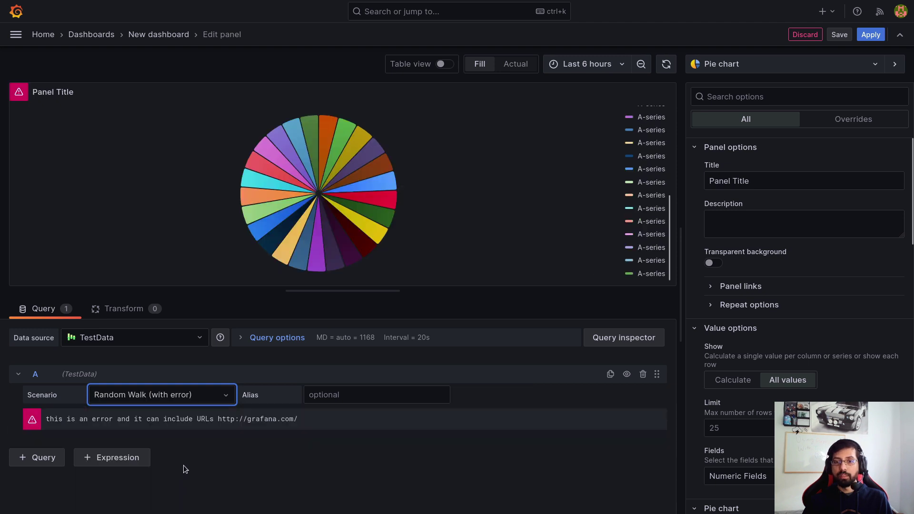
Show the A-series as a Time series visualization and refresh the panel.
left_click(693, 66)
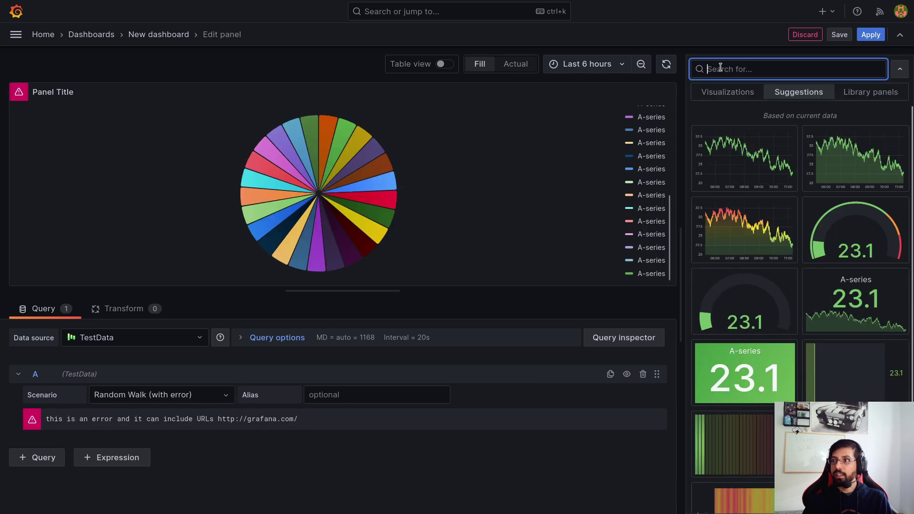
left_click(728, 94)
left_click(729, 127)
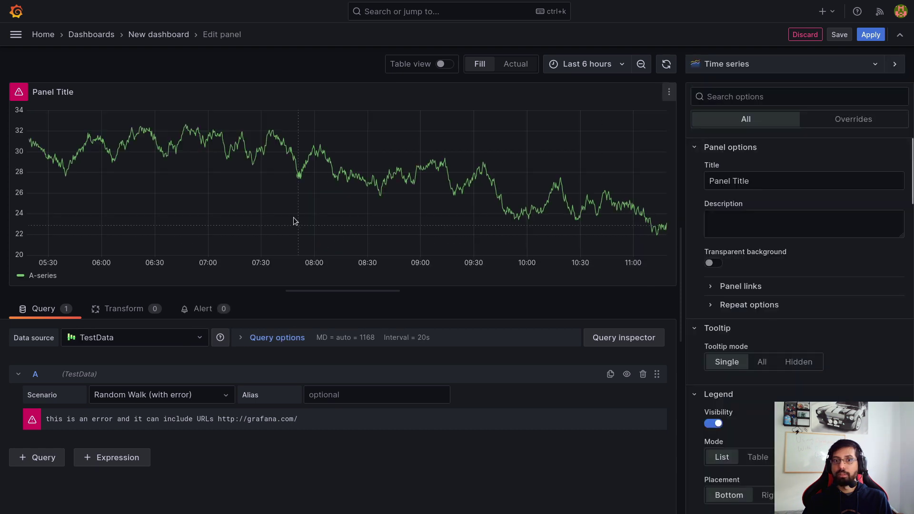
left_click(665, 64)
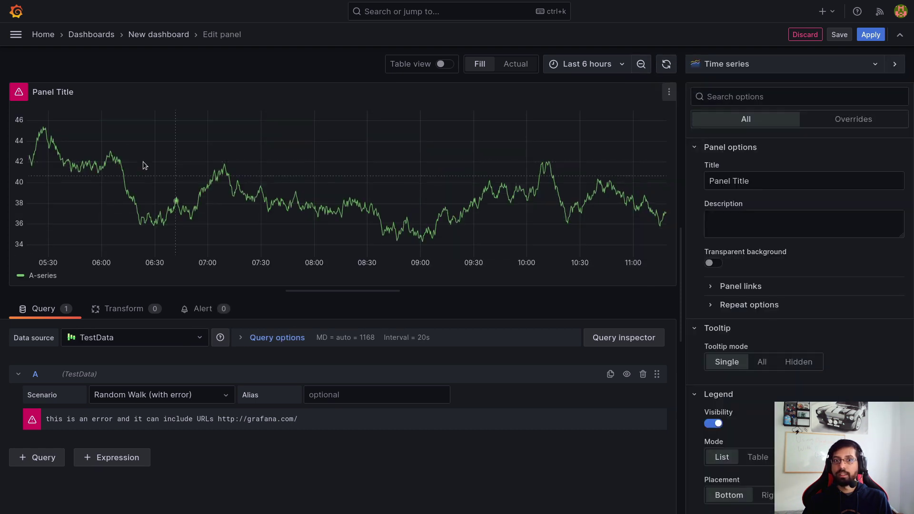
Bring up query A's Scenario dropdown with the TestData scenarios.
mouse_move(27, 96)
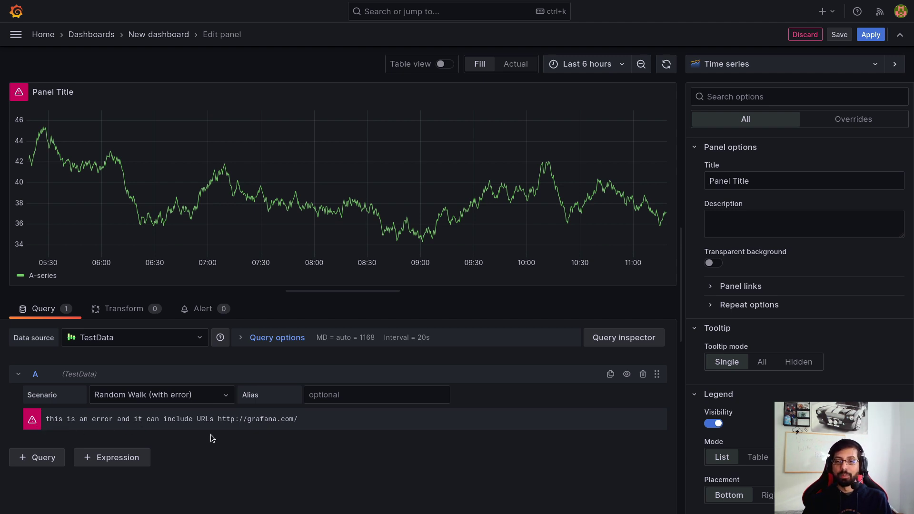
Change the scenario to CSV Metric Values, keeping the default input 1,20,90,30,5,0.
left_click(205, 399)
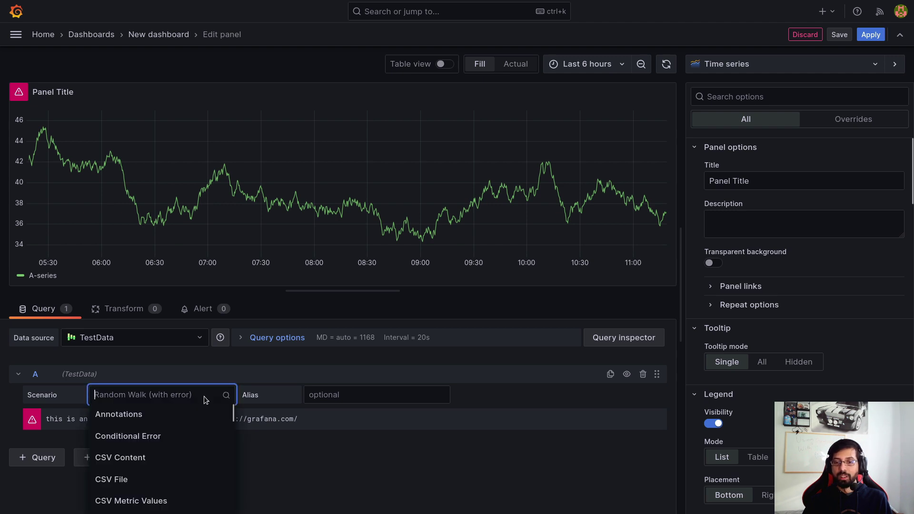
left_click(190, 485)
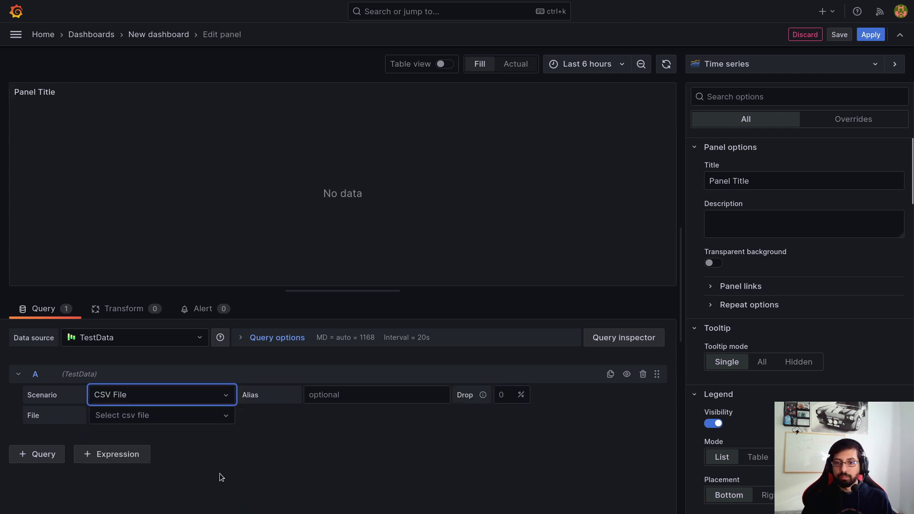
left_click(186, 400)
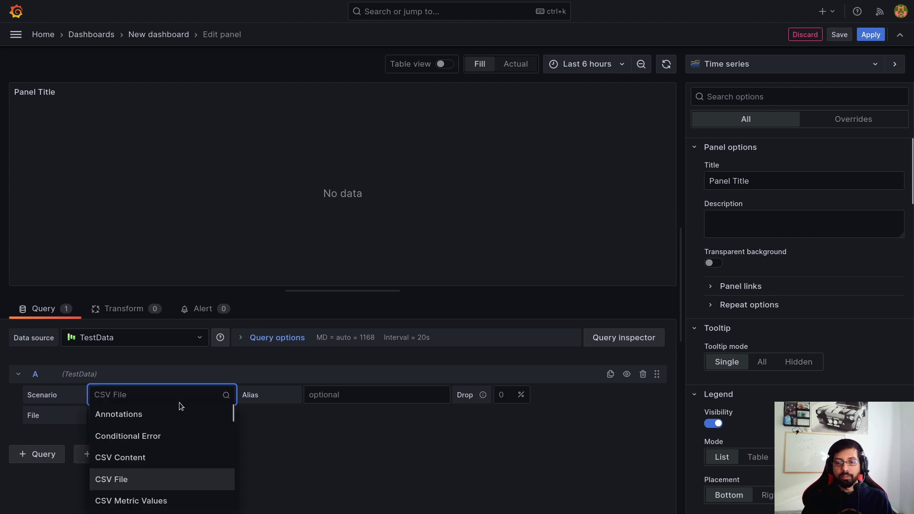
left_click(171, 500)
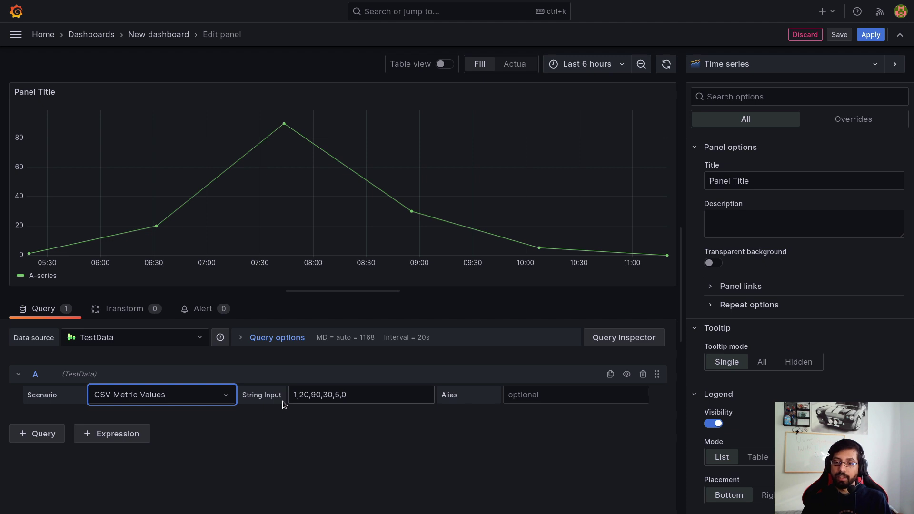
Highlight the String Input label and zoom the editor page in.
left_click_drag(243, 399, 283, 401)
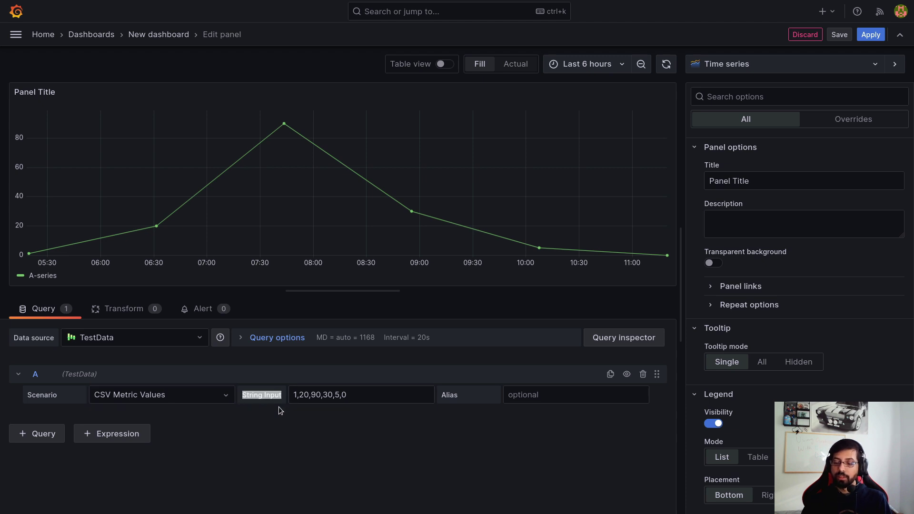
key("ctrl+plus")
left_click(305, 449)
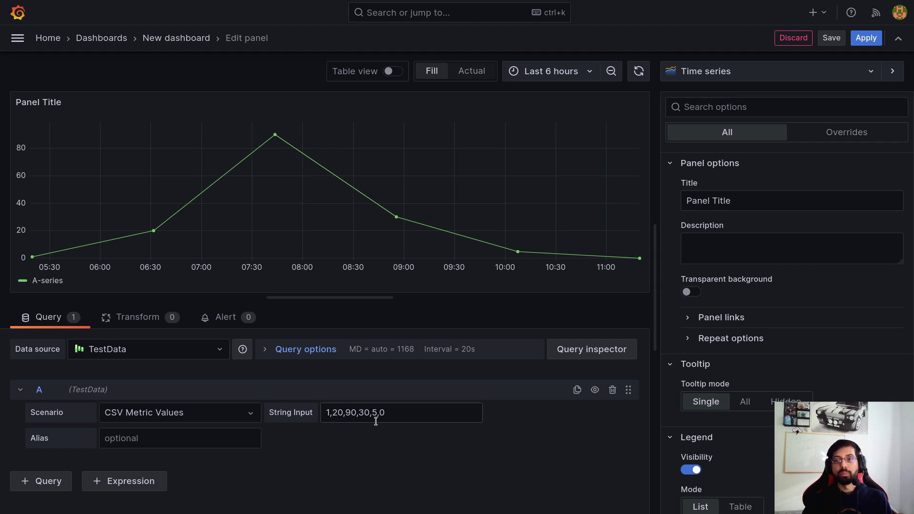
Append 100,50,100,10,20,30,200 to the CSV string input.
left_click(393, 418)
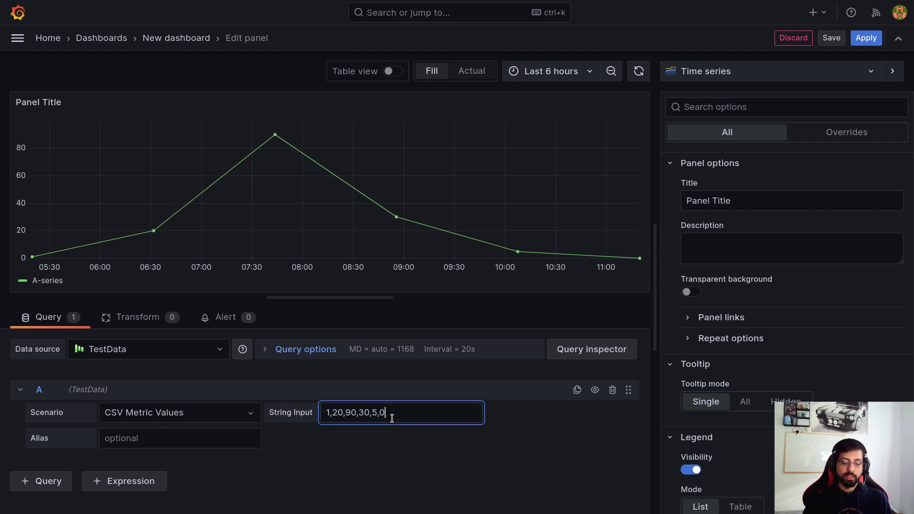
type(", ")
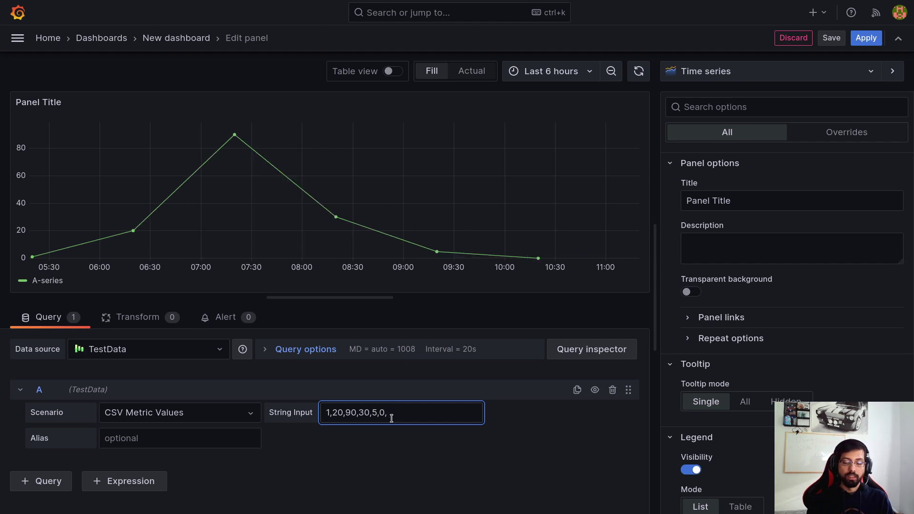
type("100,")
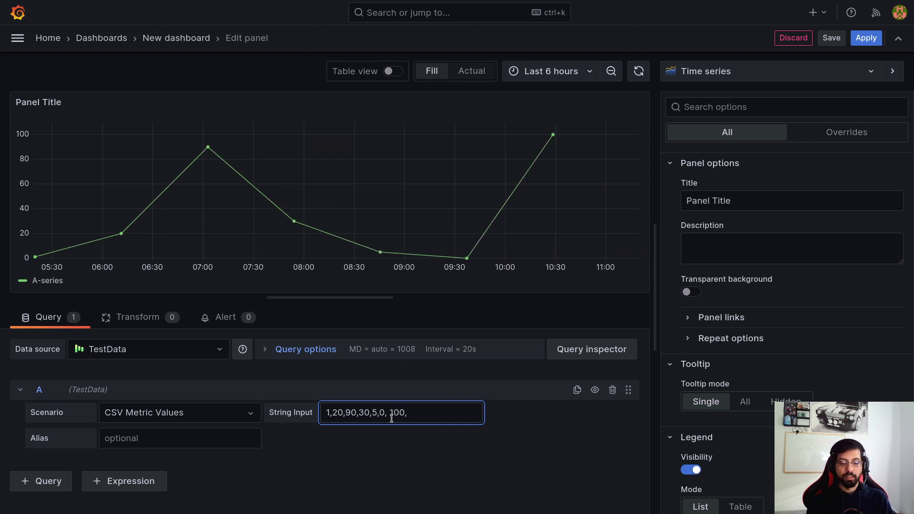
type("50,100,")
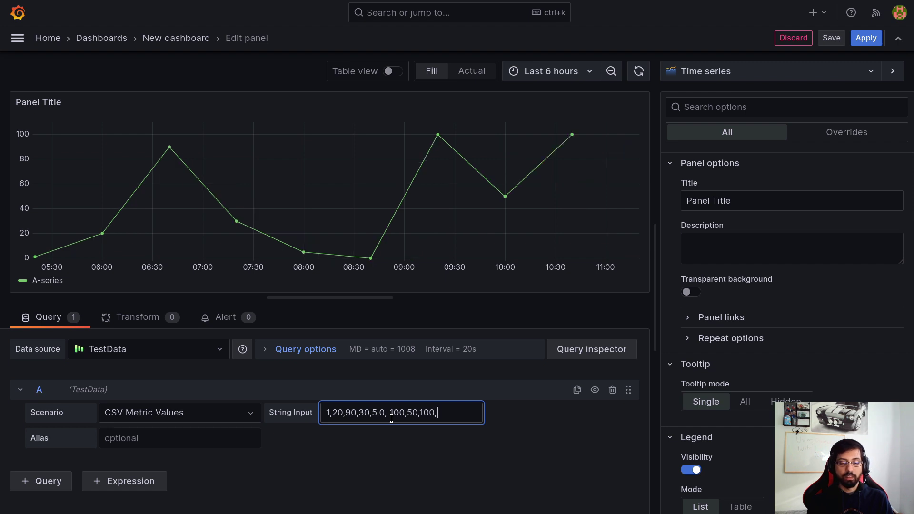
type("10,2")
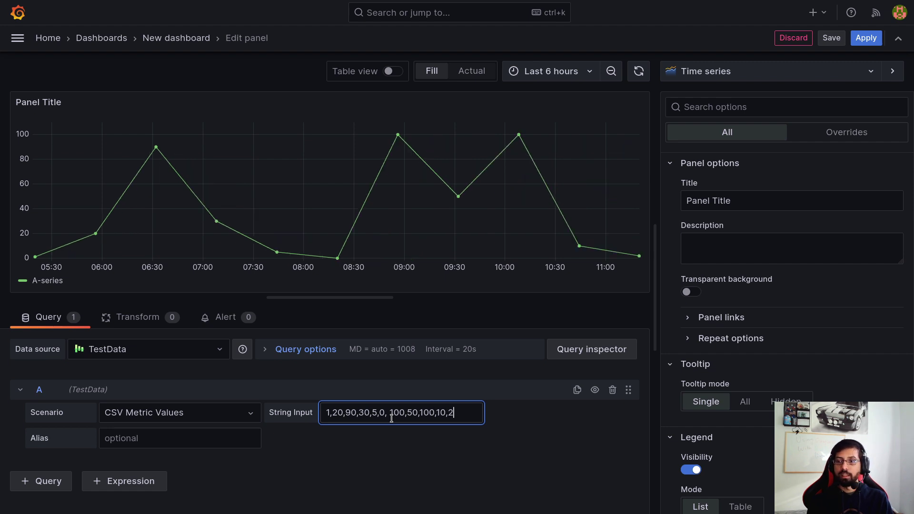
type("0,30")
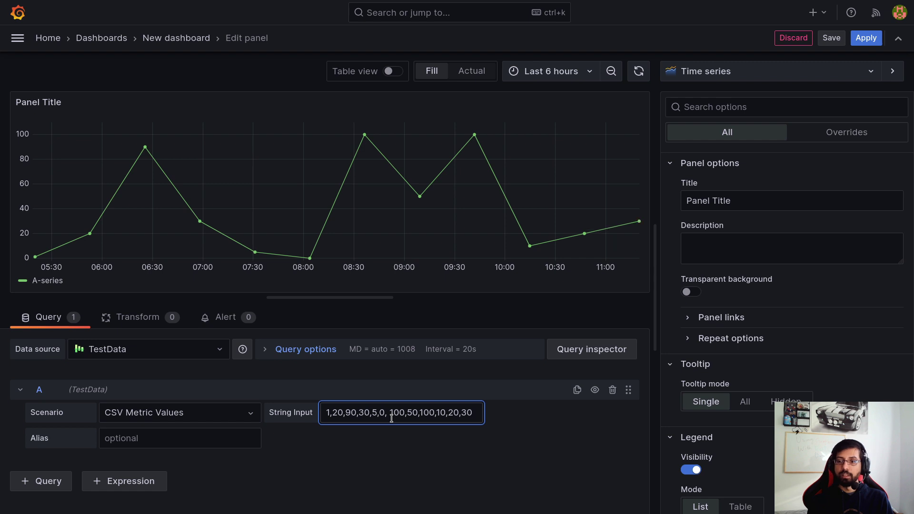
type(",59")
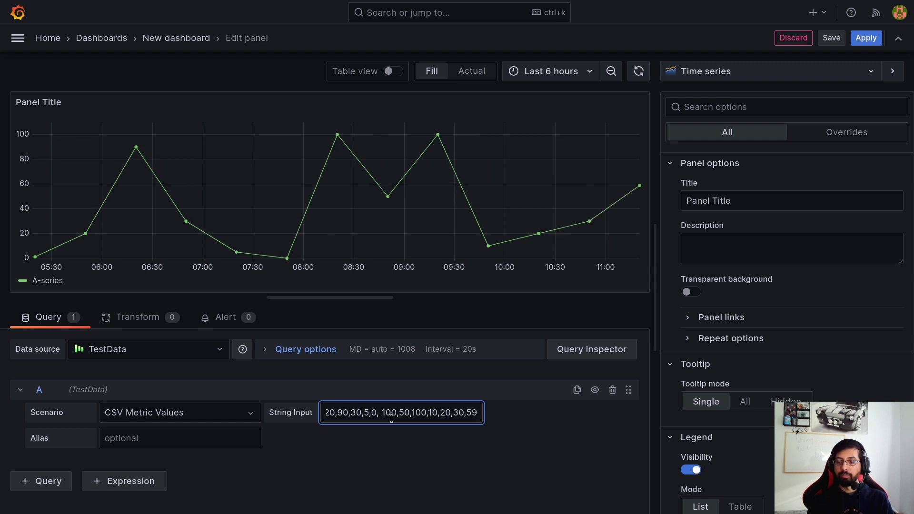
key("BackSpace")
key("BackSpace")
type("200")
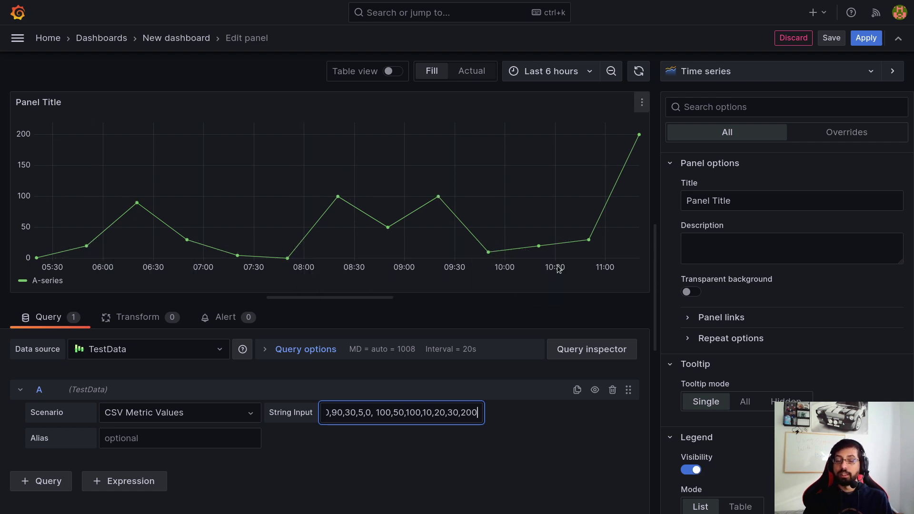
left_click(476, 459)
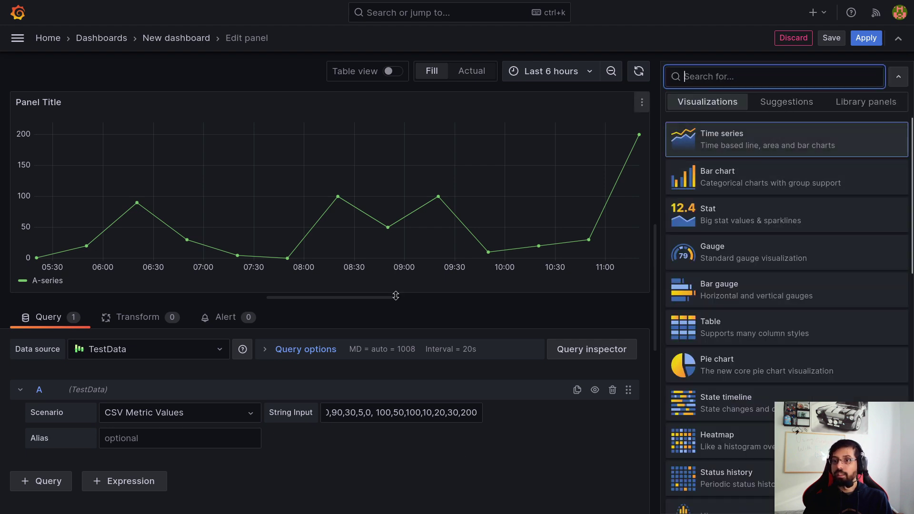
Apply the suggested Bar chart, then the gradient bar chart suggestion.
left_click(768, 106)
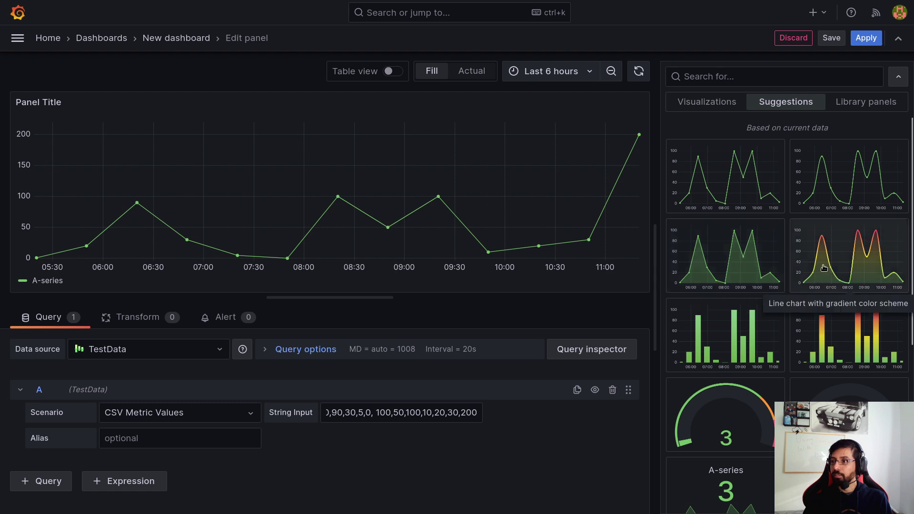
left_click(734, 350)
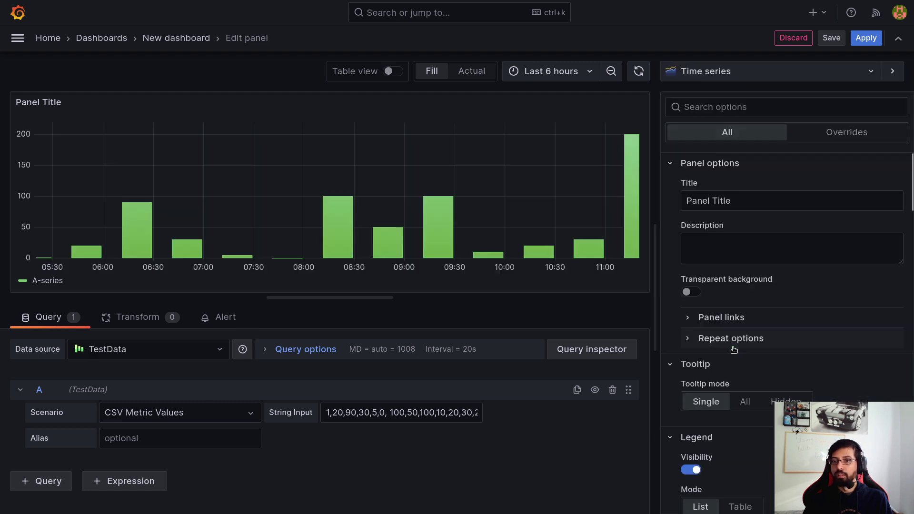
left_click(737, 76)
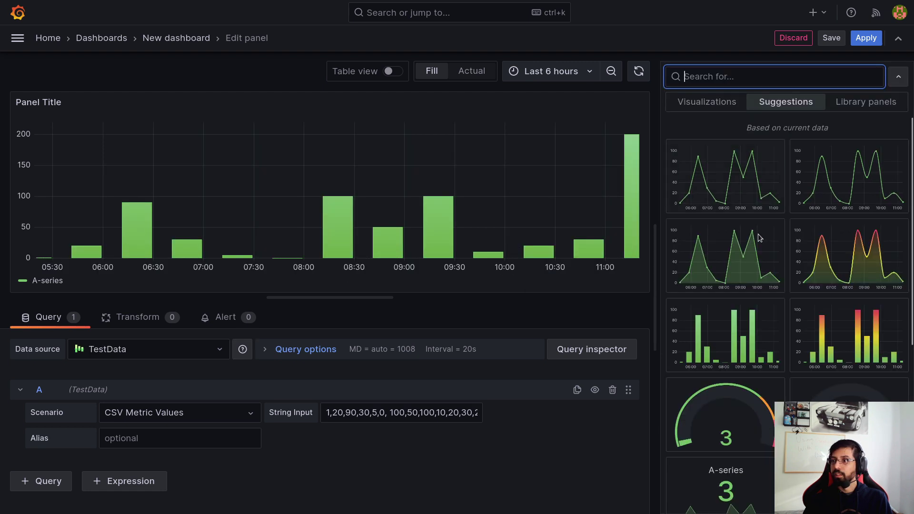
left_click(834, 355)
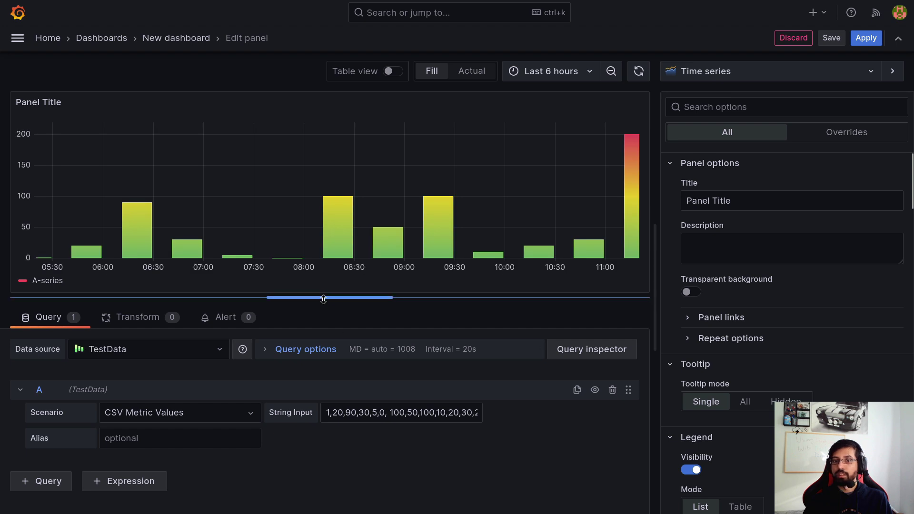
Switch the A-series to the suggested green filled area chart.
left_click(714, 71)
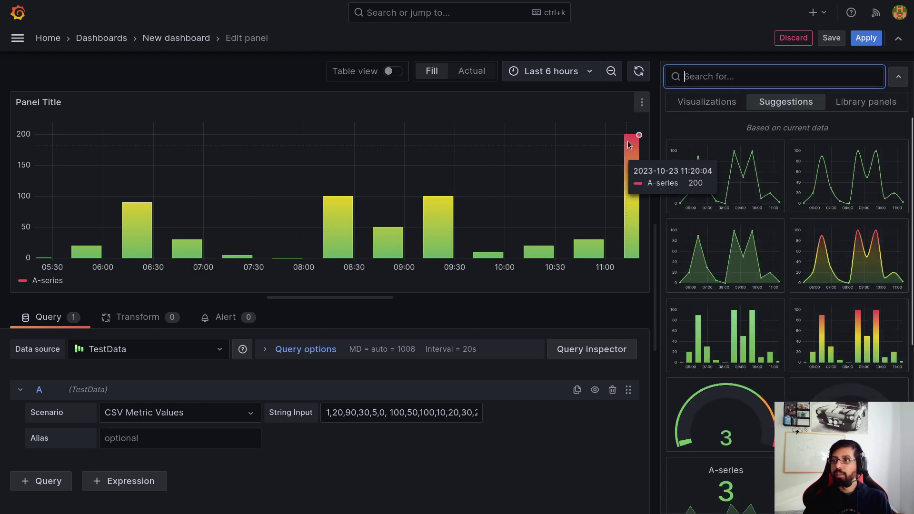
scroll(735, 397, "down", 6)
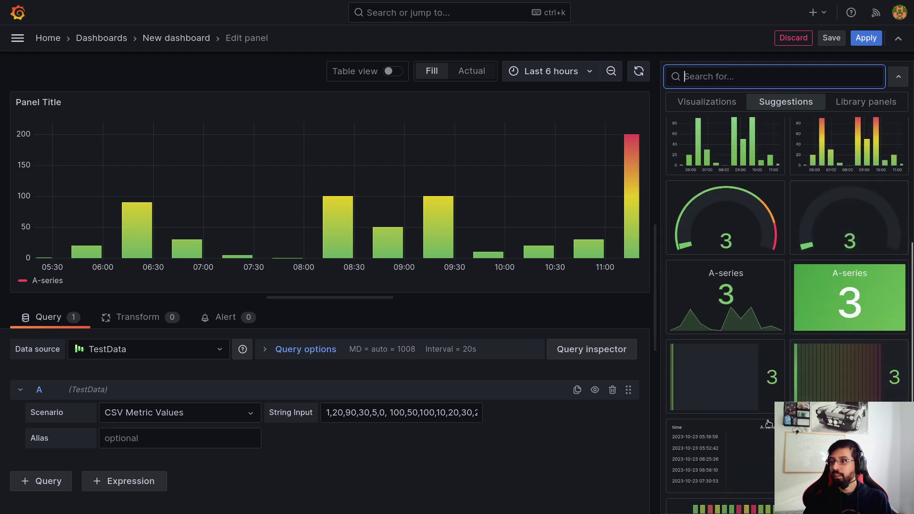
scroll(735, 396, "up", 6)
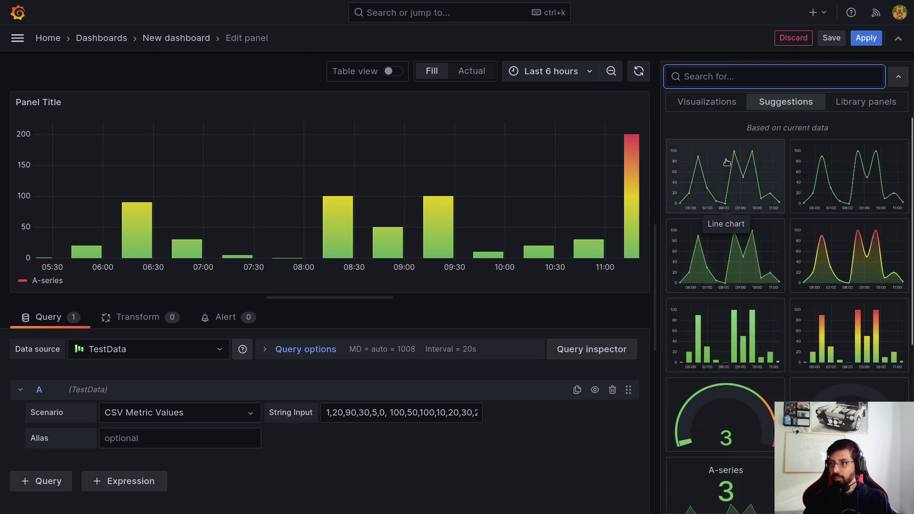
left_click(729, 276)
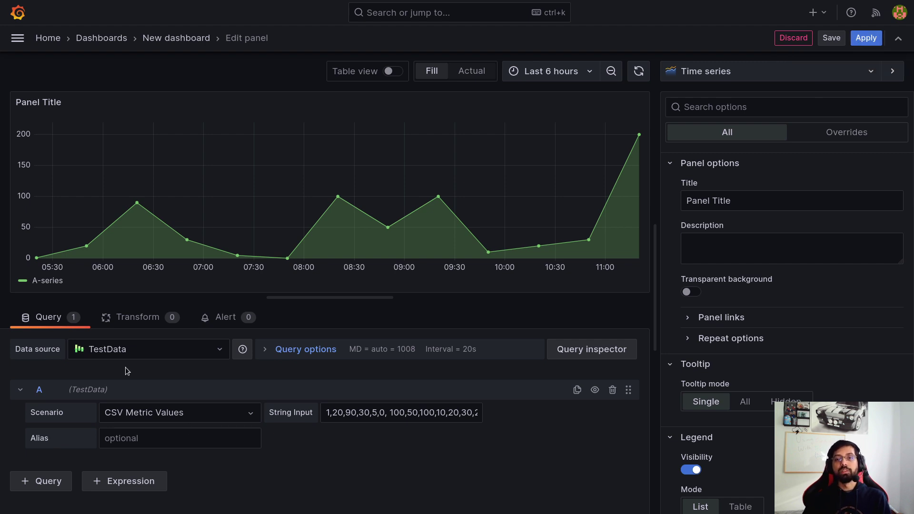
Switch the scenario to USA generated data and show foo, bar and baz as gauges.
left_click(153, 410)
scroll(190, 452, "down", 6)
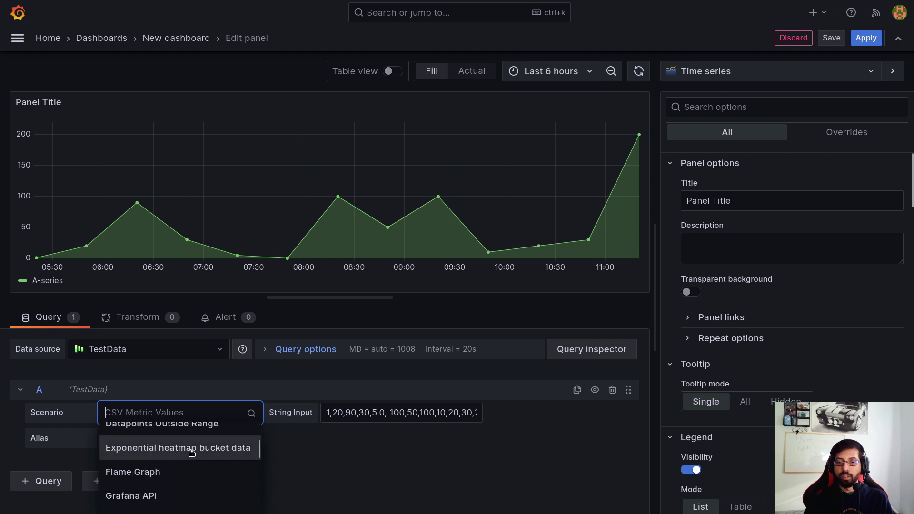
scroll(192, 452, "down", 5)
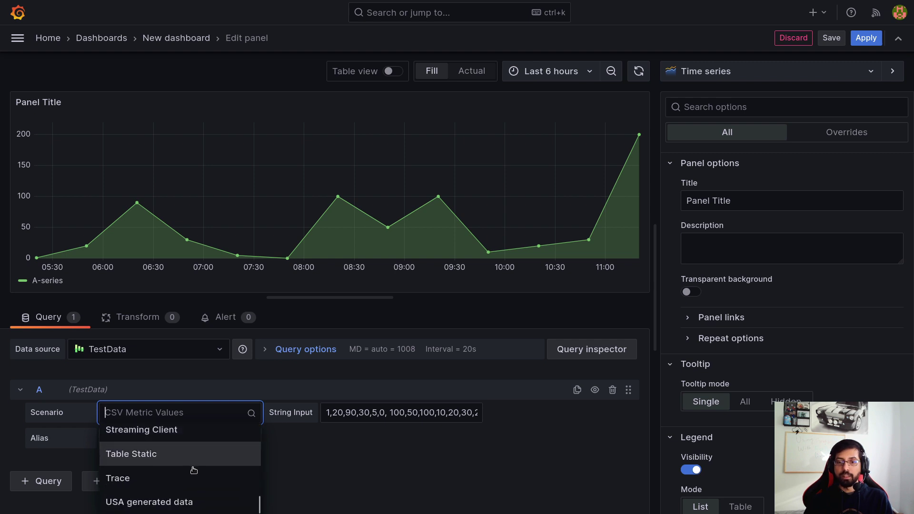
left_click(198, 503)
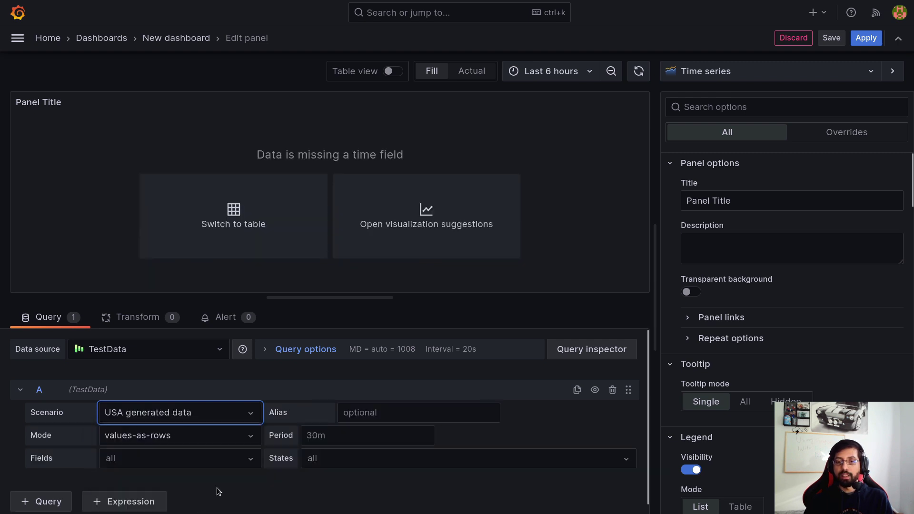
left_click(392, 238)
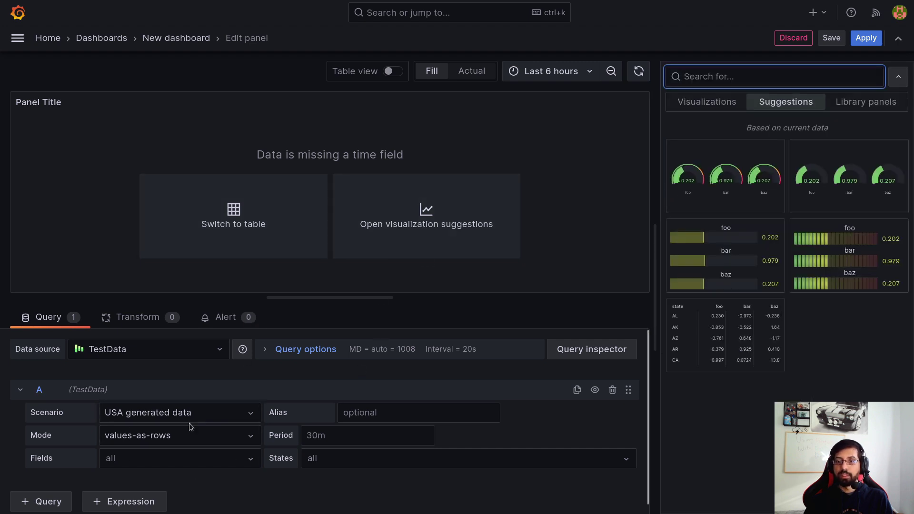
left_click(673, 207)
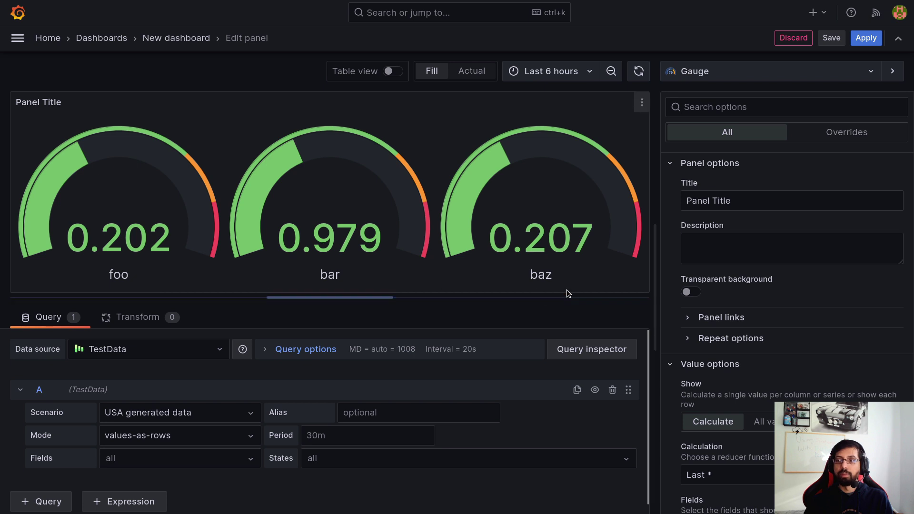
Check the Scenario list without changing it, then return to the TestData documentation.
left_click(186, 411)
scroll(198, 462, "down", 7)
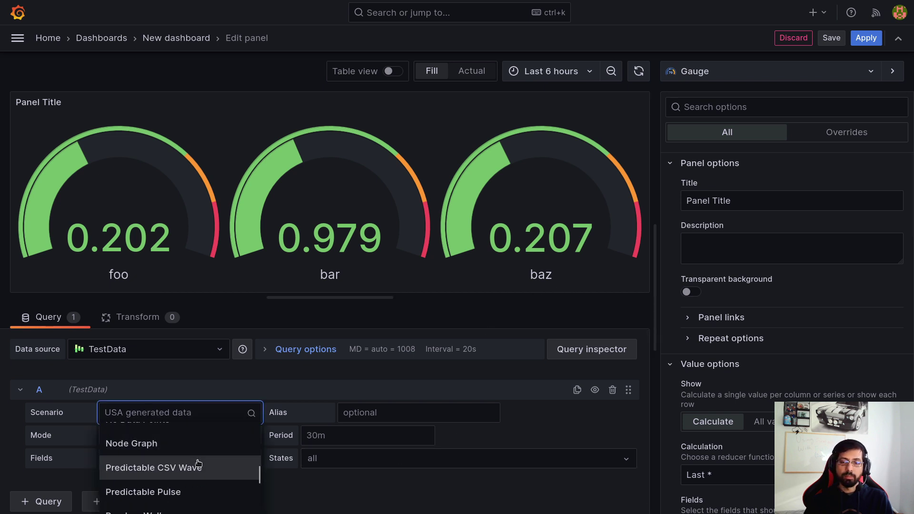
scroll(198, 464, "down", 2)
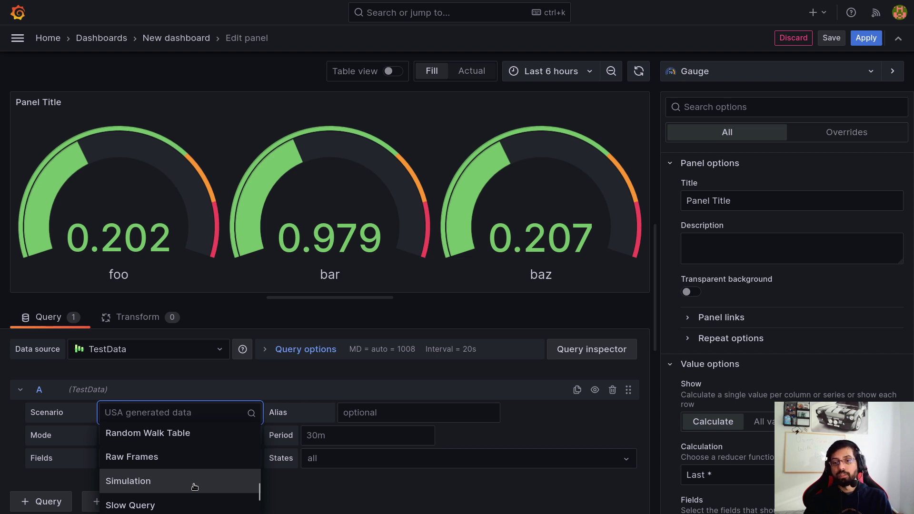
left_click(447, 483)
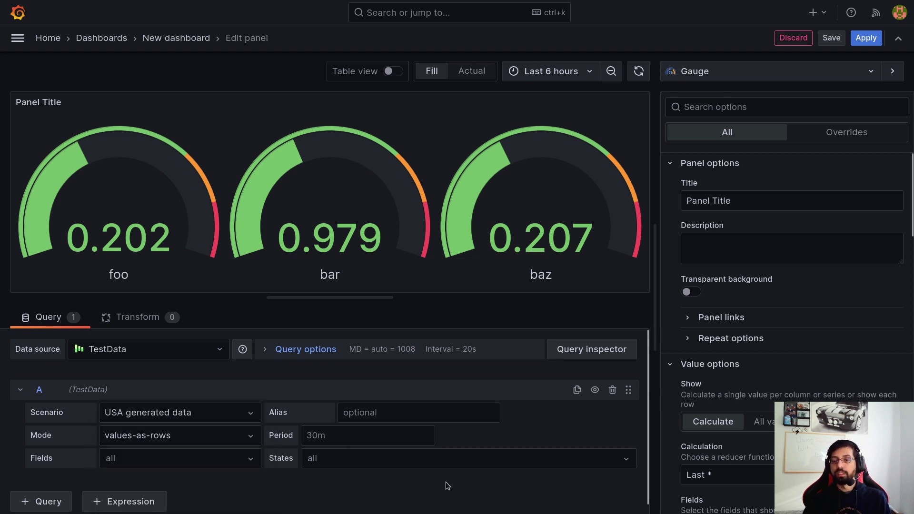
key("alt+Tab")
left_click(357, 290)
scroll(333, 237, "up", 4)
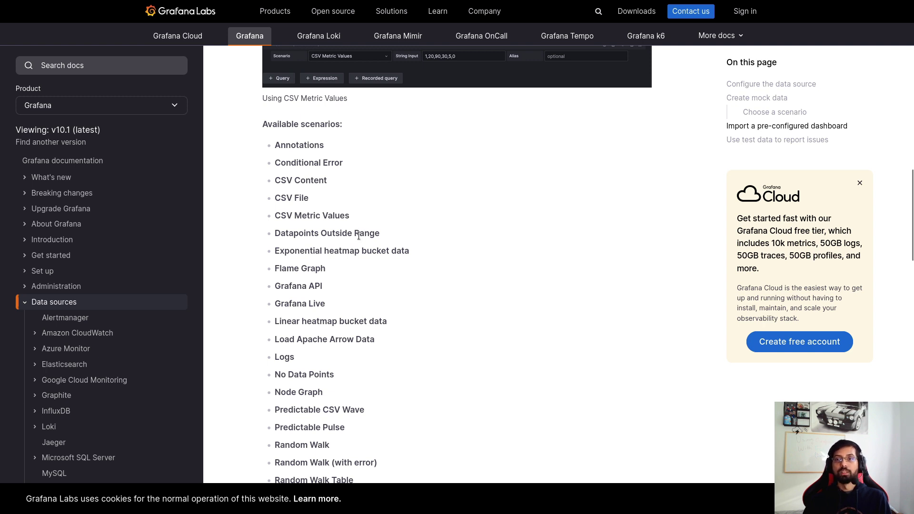
key("ctrl+Tab")
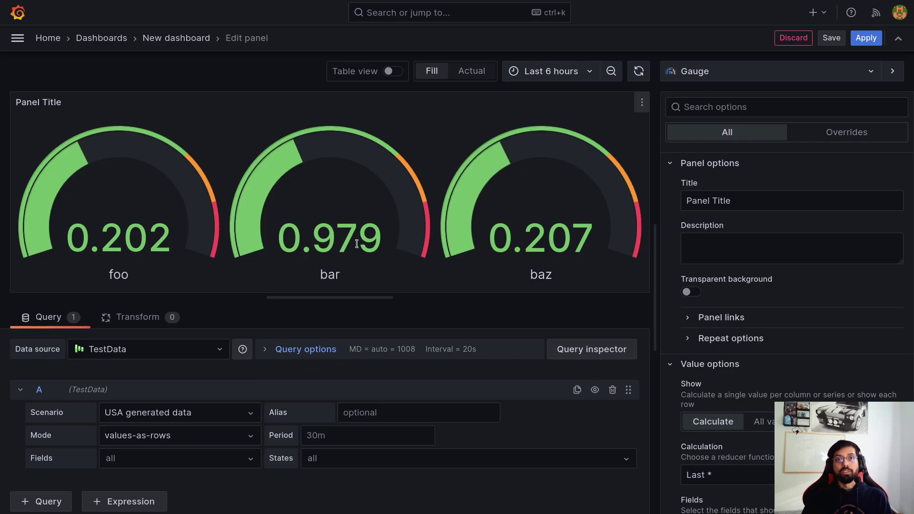